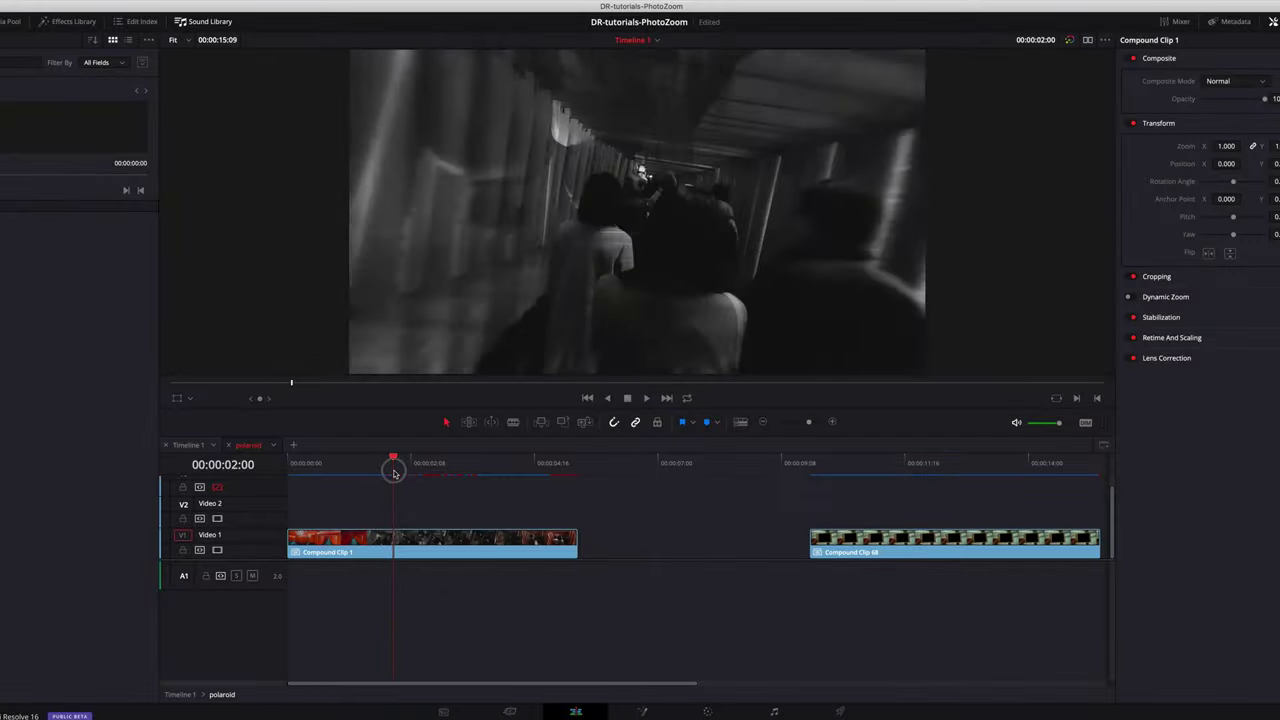
Step: Review Compound Clip 1's footage, then stack Compound Clip 68 above it on Video 2
{"action": "left_click_drag", "start_coordinate": [329, 474], "coordinate": [383, 476]}
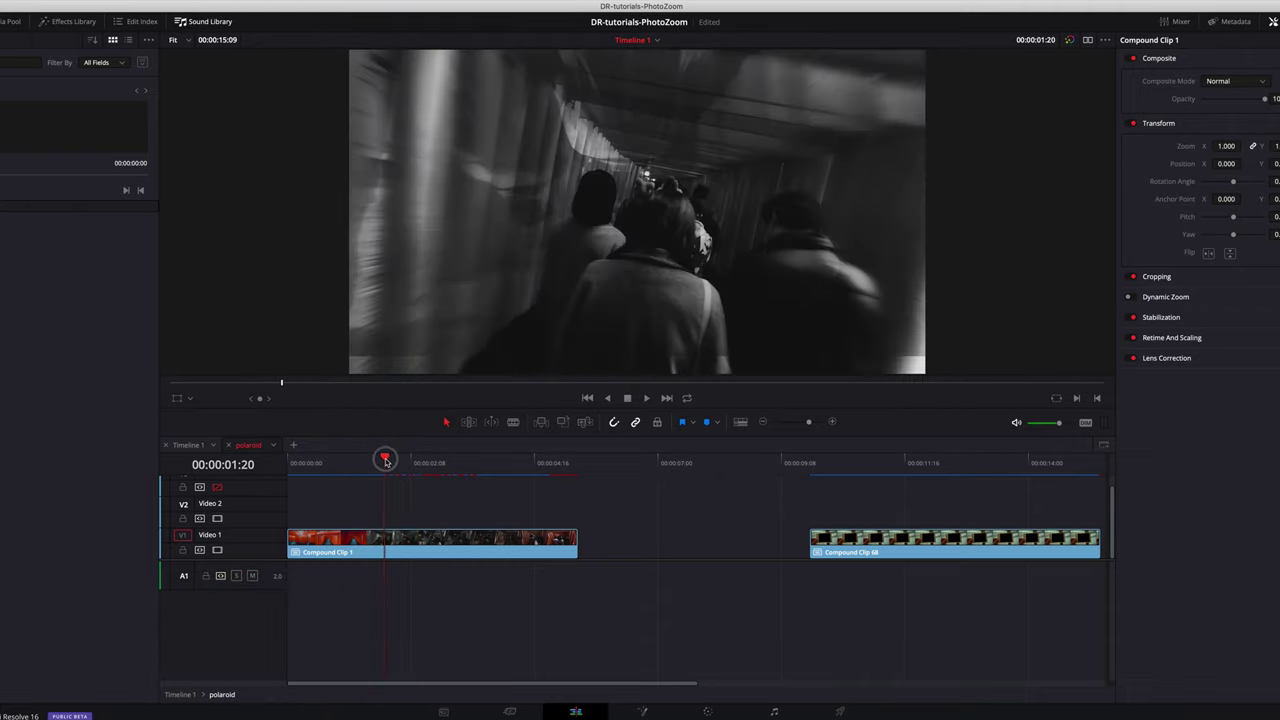
{"action": "left_click_drag", "start_coordinate": [398, 465], "coordinate": [409, 468]}
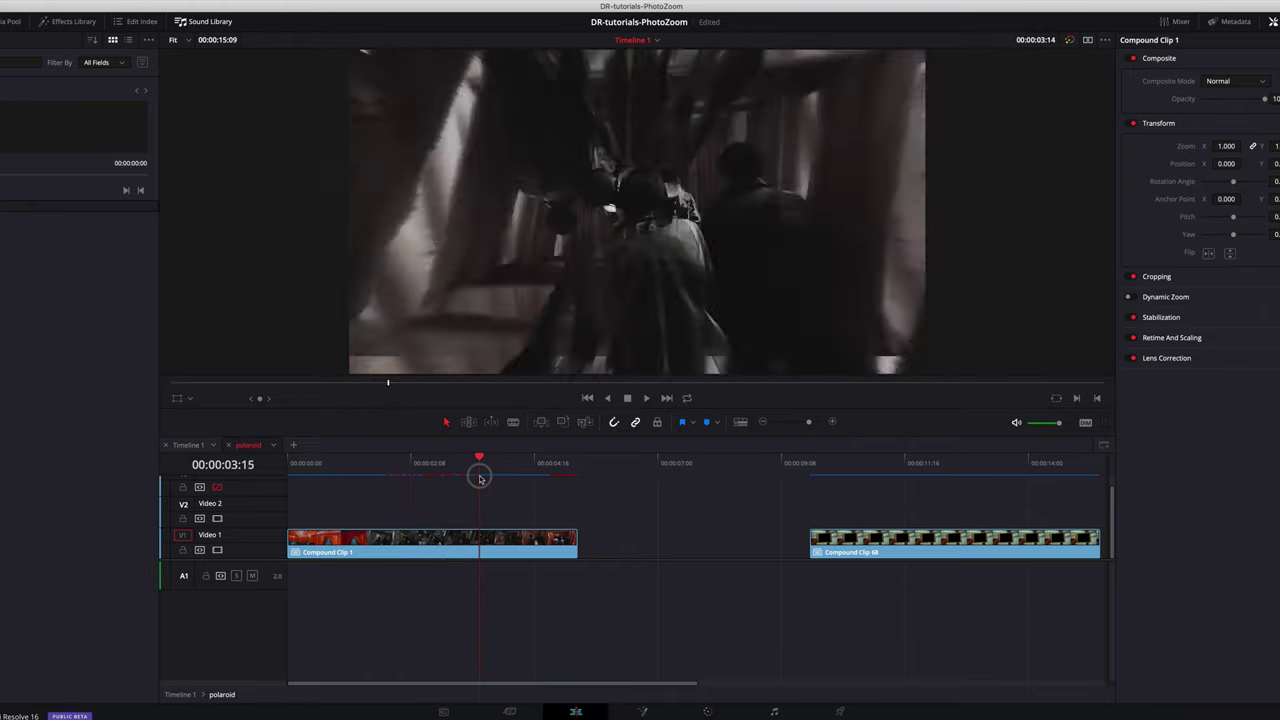
{"action": "left_click_drag", "start_coordinate": [508, 480], "coordinate": [539, 472]}
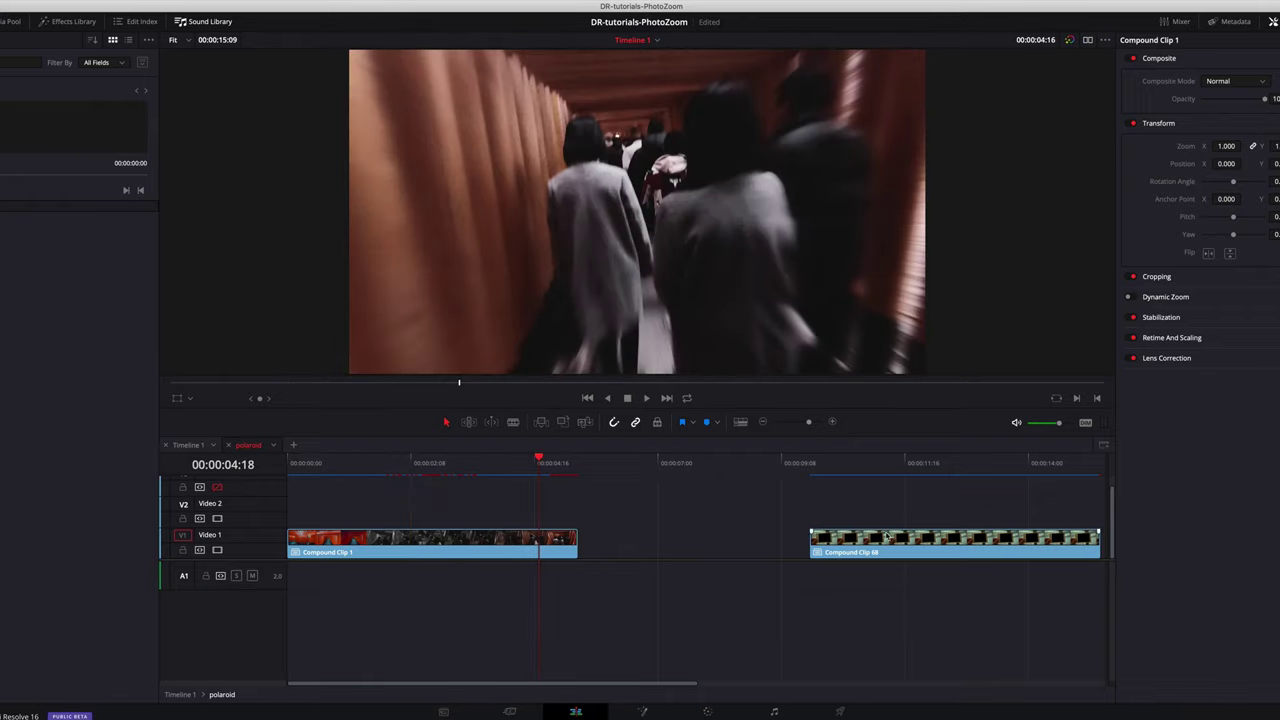
{"action": "left_click_drag", "start_coordinate": [890, 540], "coordinate": [351, 504]}
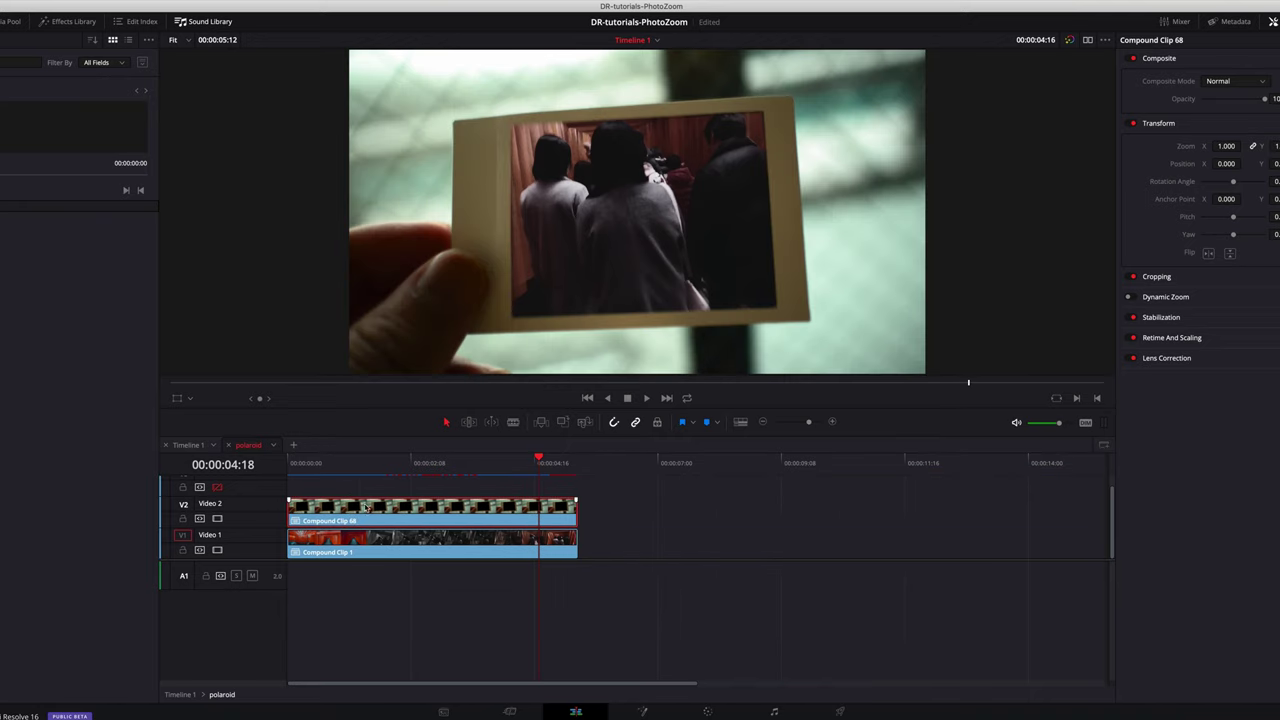
Step: Move Compound Clip 68 to sit after Compound Clip 1 and preview its polaroid footage
{"action": "left_click", "coordinate": [288, 462]}
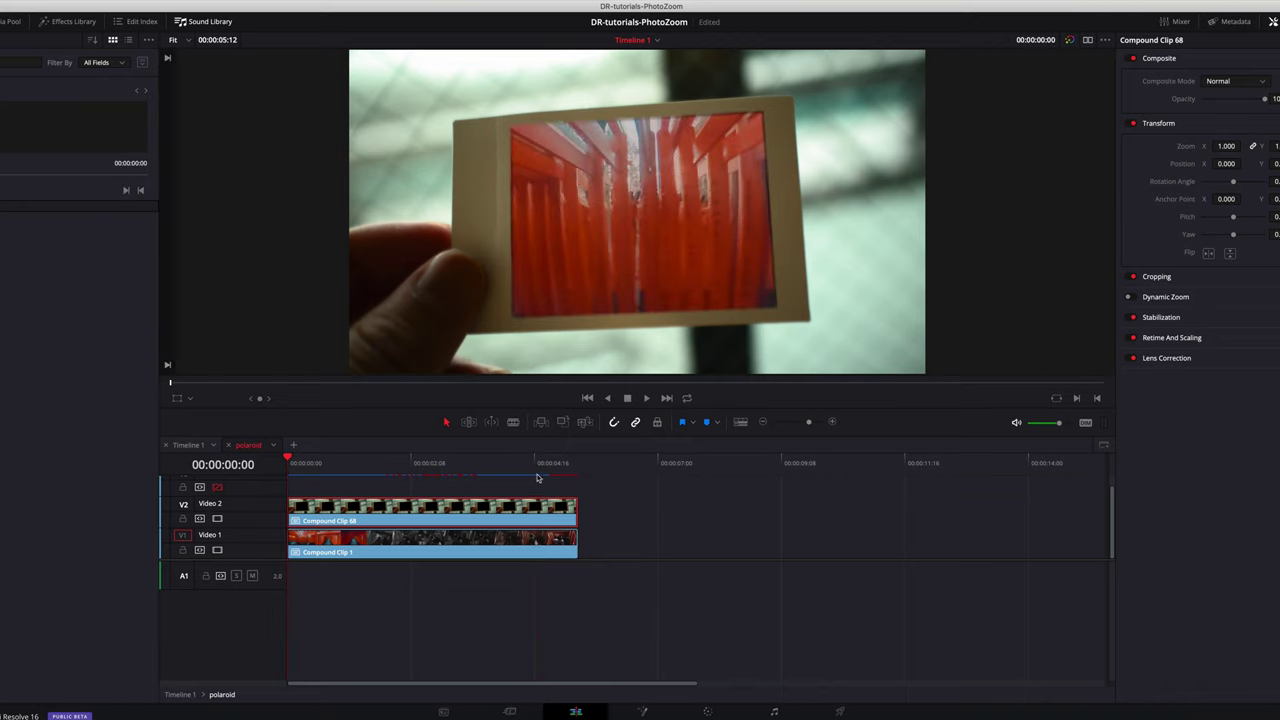
{"action": "left_click", "coordinate": [576, 468]}
{"action": "left_click_drag", "start_coordinate": [415, 515], "coordinate": [766, 512]}
{"action": "left_click", "coordinate": [642, 469]}
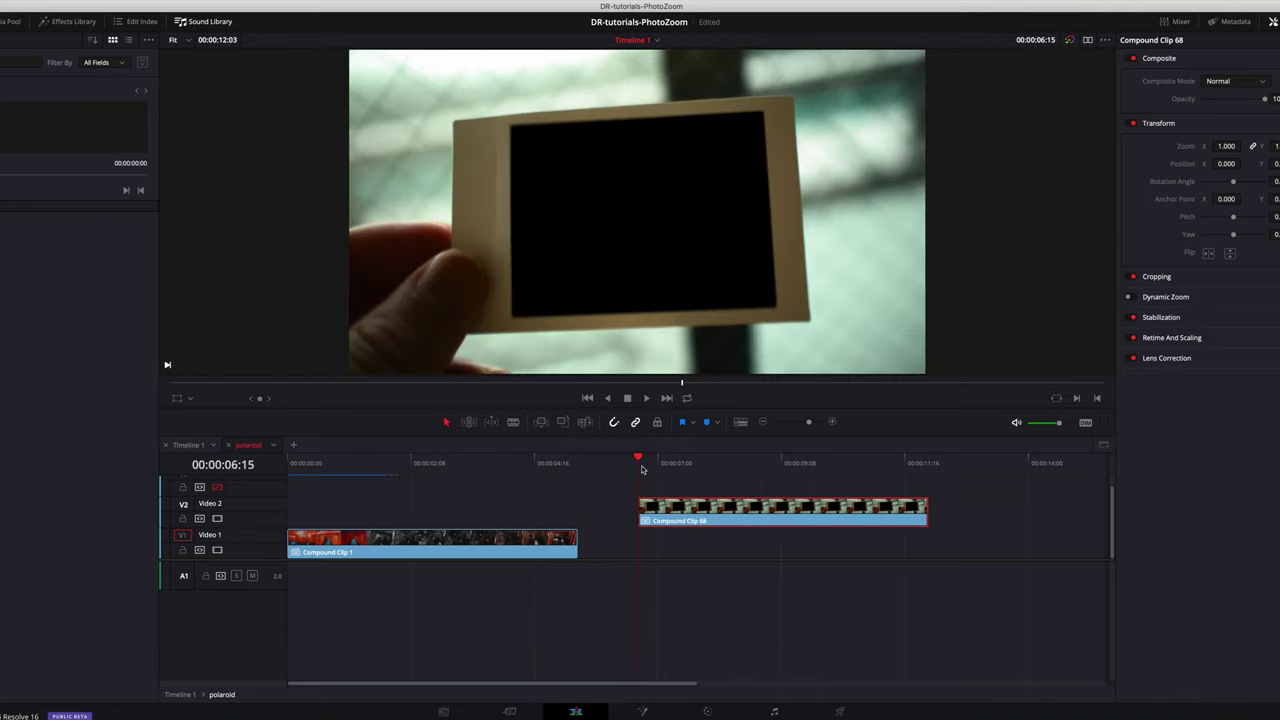
{"action": "left_click_drag", "start_coordinate": [643, 459], "coordinate": [896, 462]}
Step: Open Compound Clip 68 in its own timeline and preview the polaroid image inside
{"action": "right_click", "coordinate": [709, 510]}
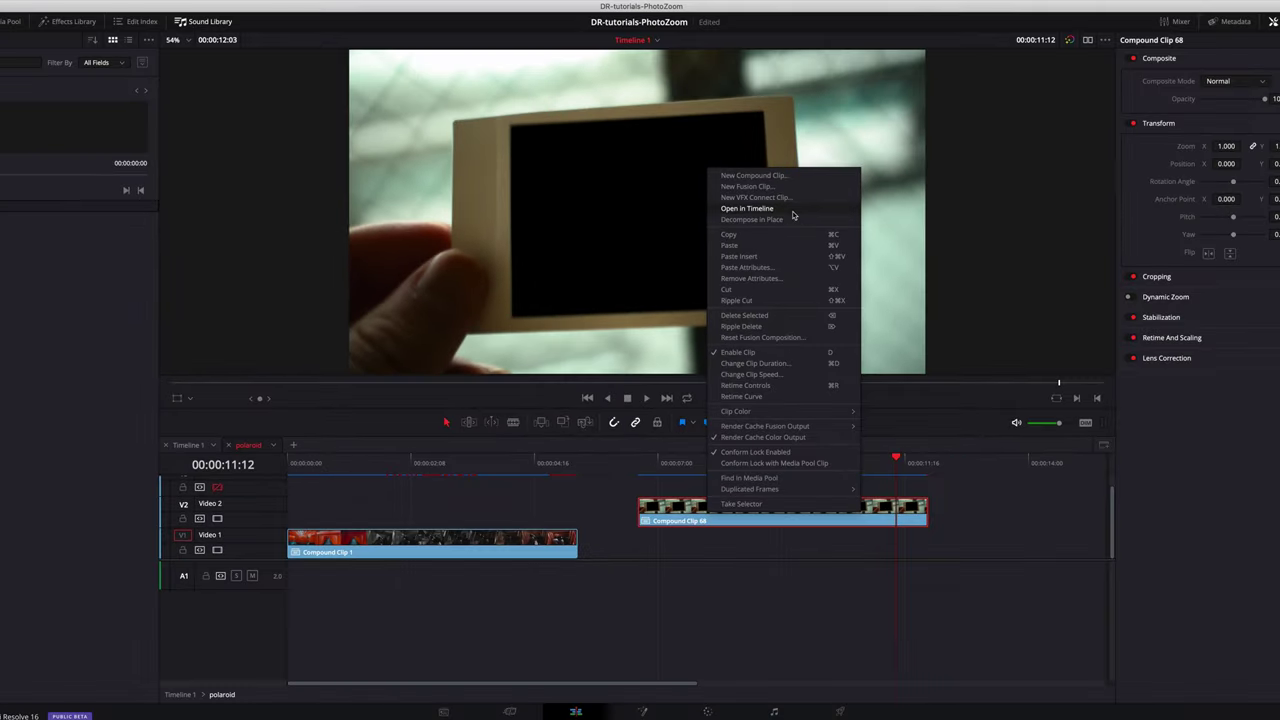
{"action": "left_click", "coordinate": [934, 74]}
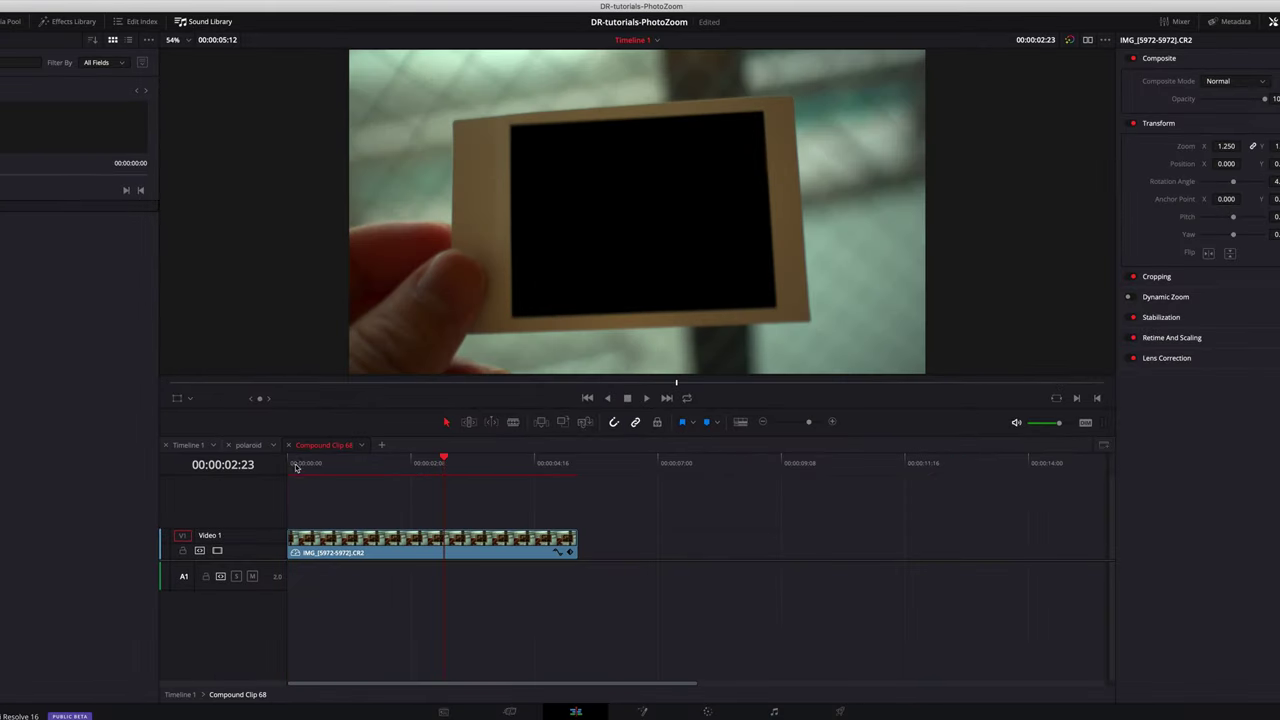
{"action": "left_click_drag", "start_coordinate": [290, 468], "coordinate": [352, 482]}
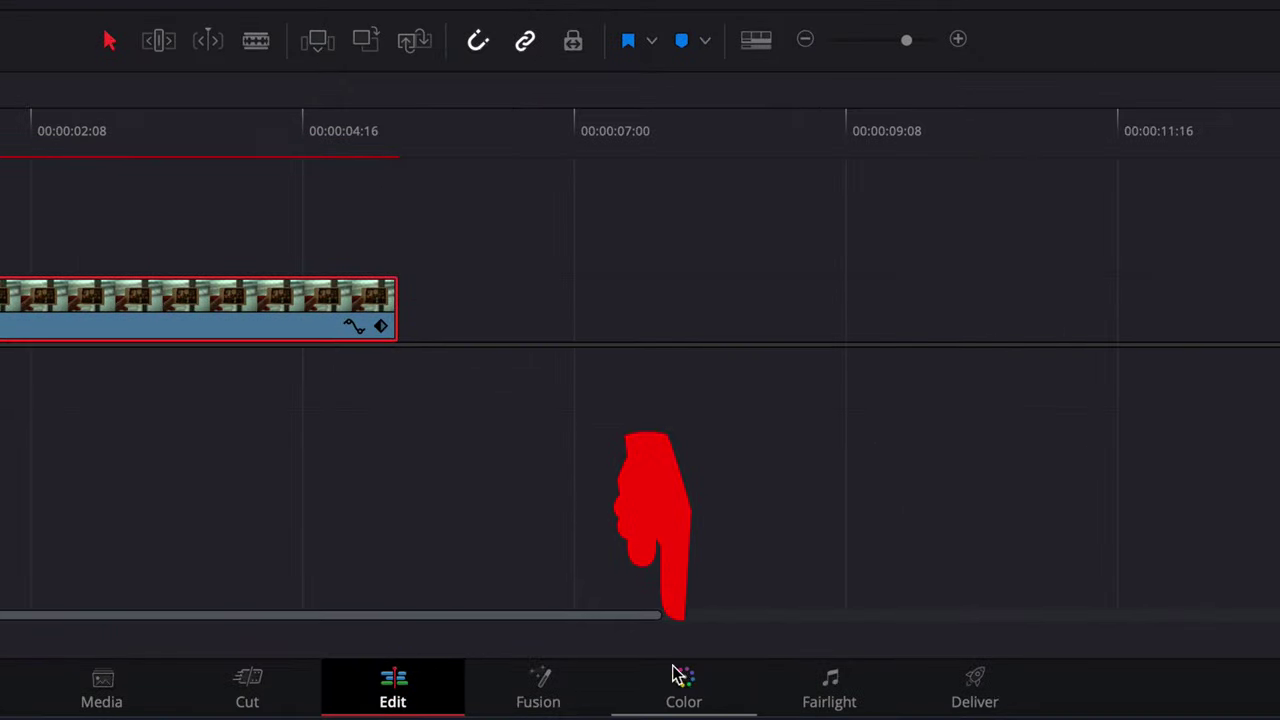
Step: On the Color page, reset node 01's grades for the polaroid clip
{"action": "left_click", "coordinate": [707, 711]}
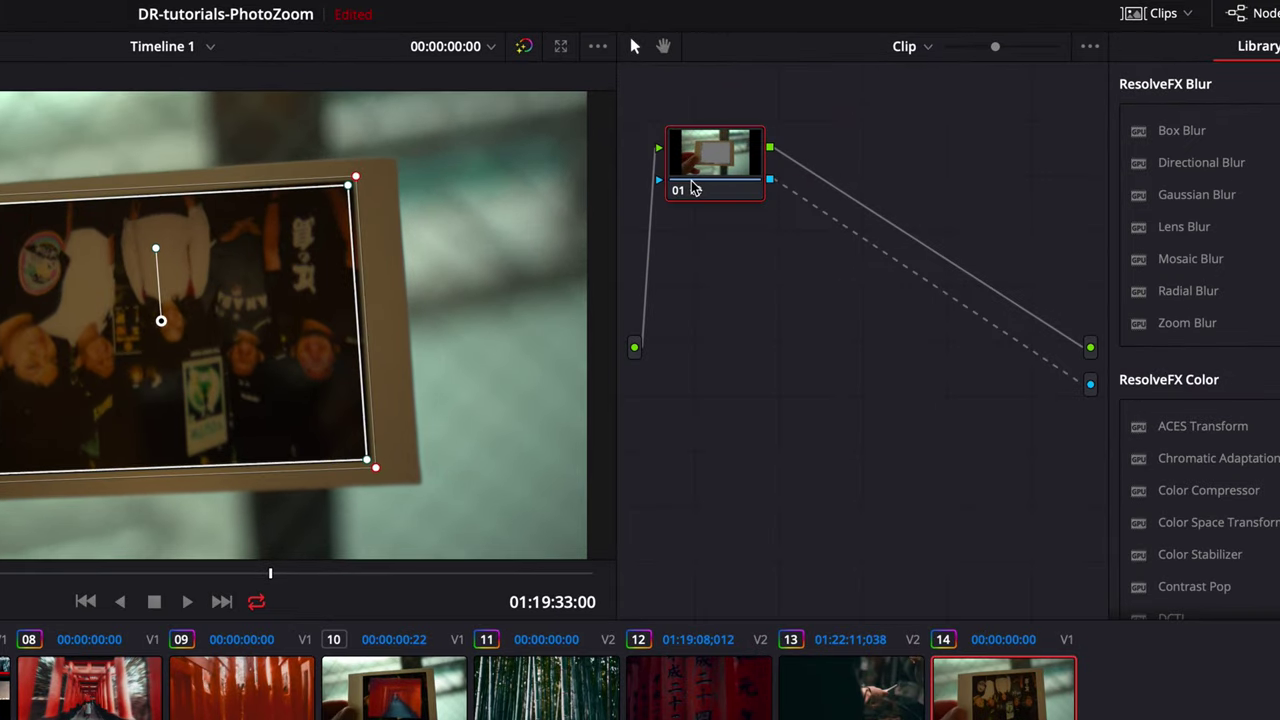
{"action": "left_click", "coordinate": [822, 87]}
{"action": "right_click", "coordinate": [693, 187]}
{"action": "left_click", "coordinate": [731, 197]}
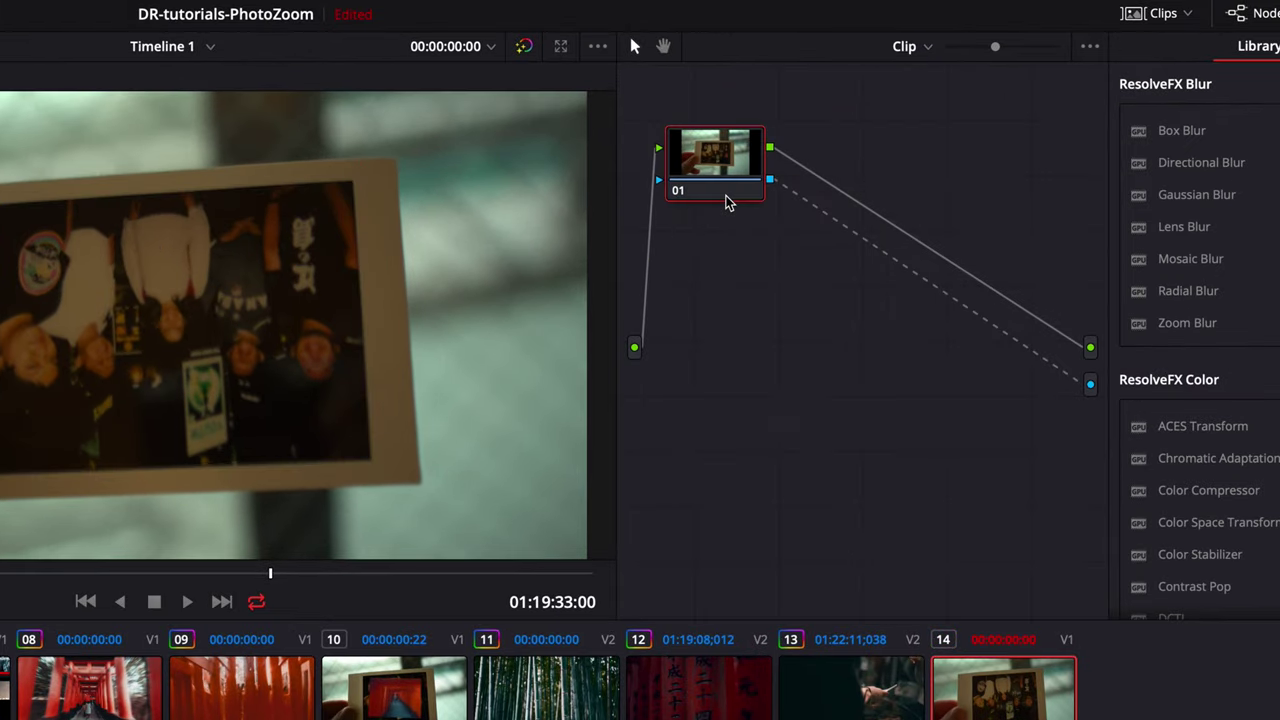
Step: Delete node 01's alpha link and add an Alpha Output to the node graph
{"action": "left_click", "coordinate": [936, 287]}
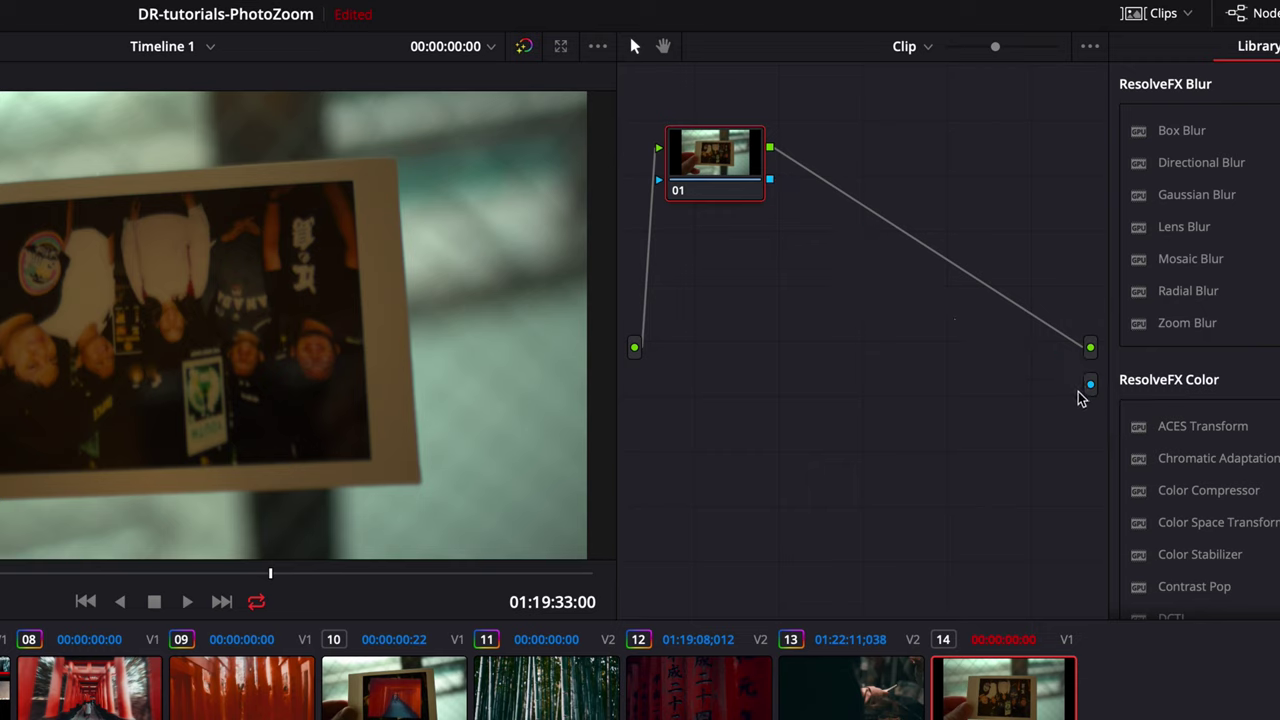
{"action": "right_click", "coordinate": [731, 340]}
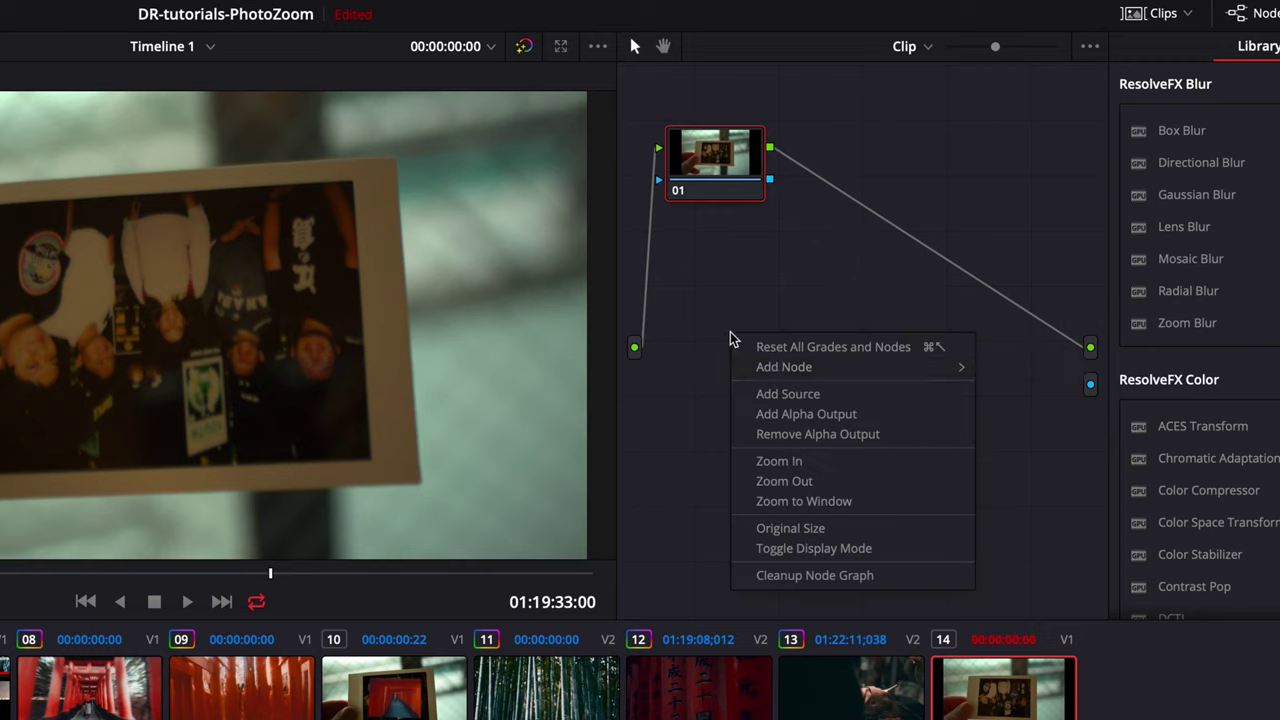
{"action": "left_click", "coordinate": [790, 414]}
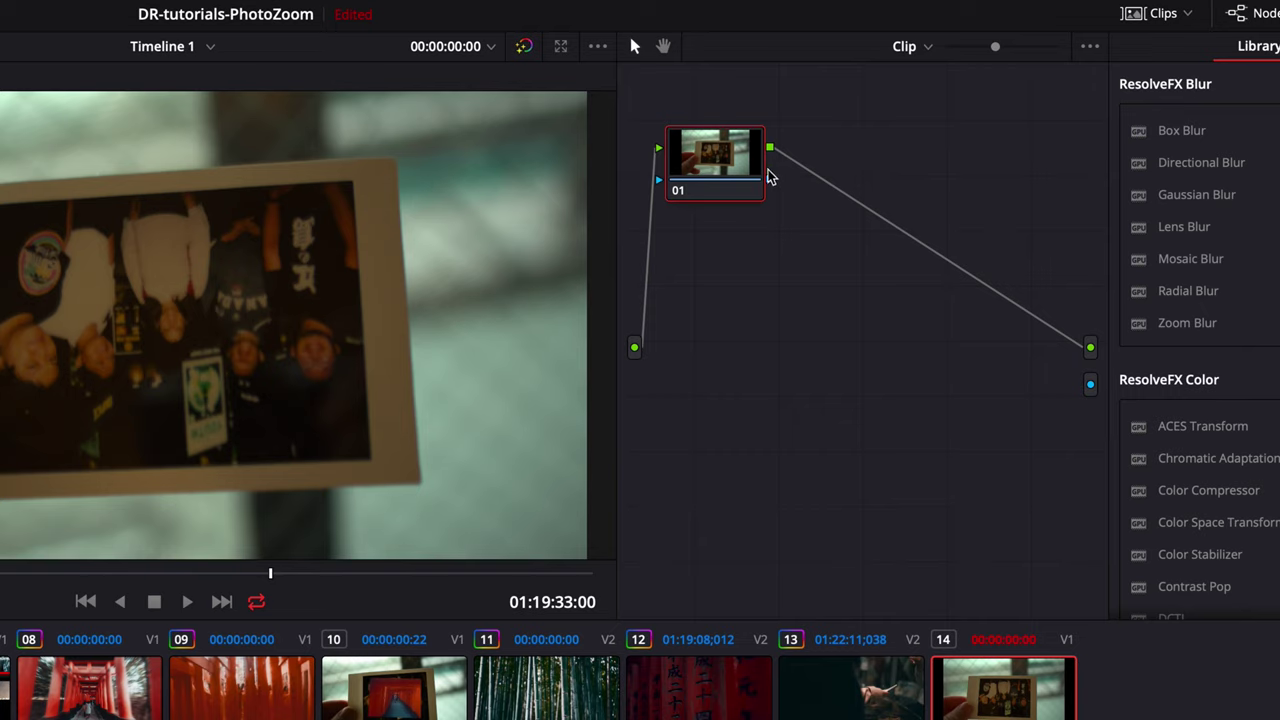
Step: Link node 01's alpha to the output and trace a four-point curve window around the photo
{"action": "left_click_drag", "start_coordinate": [770, 180], "coordinate": [1091, 387]}
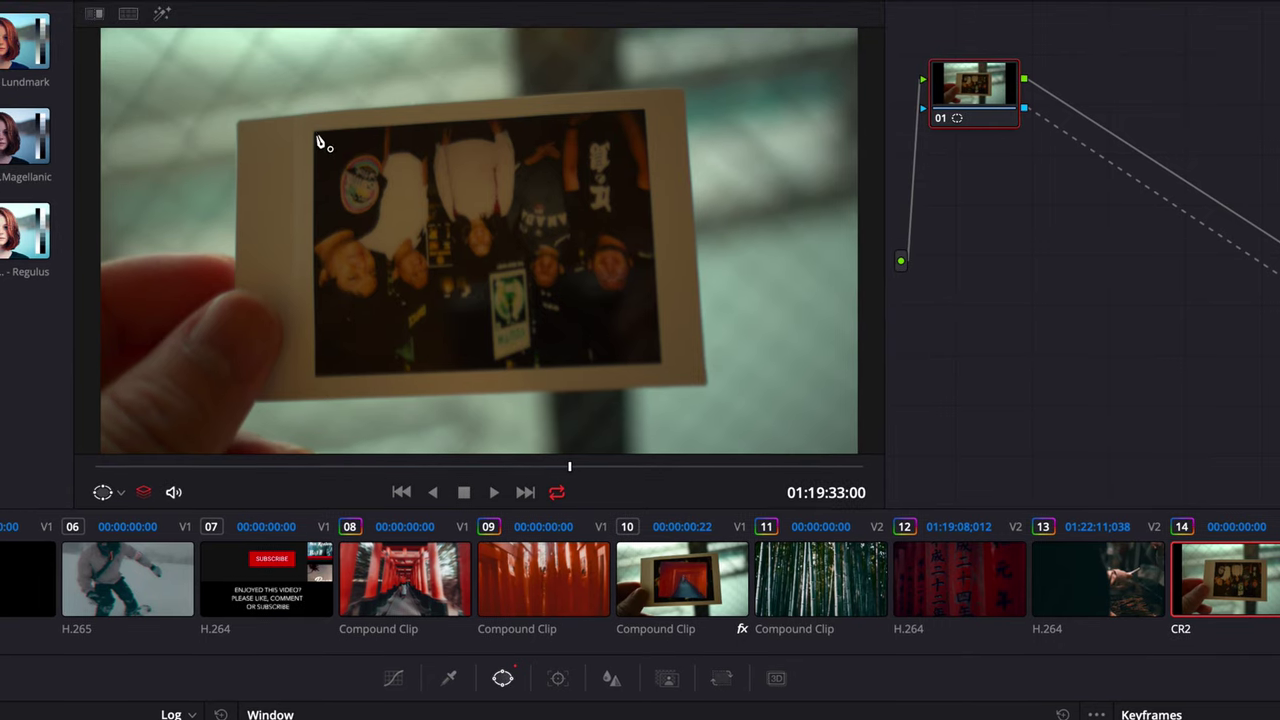
{"action": "left_click", "coordinate": [315, 131]}
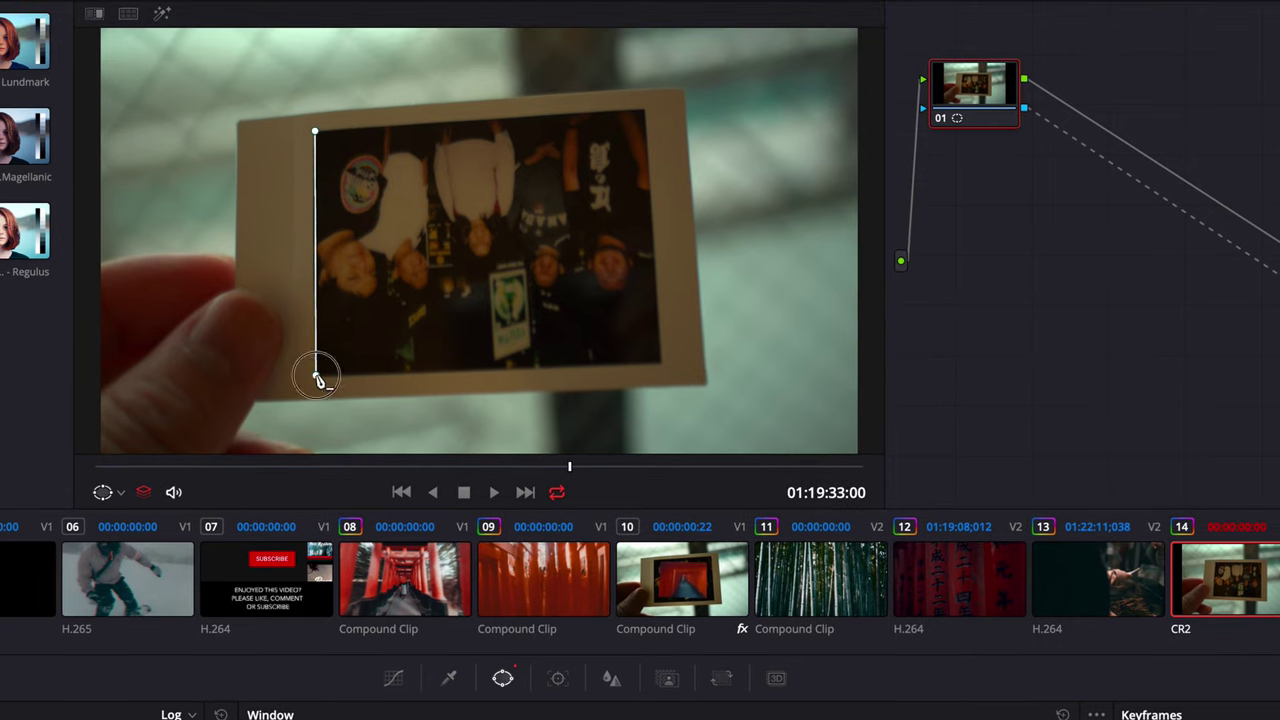
{"action": "left_click", "coordinate": [316, 375]}
{"action": "left_click", "coordinate": [661, 363]}
{"action": "left_click", "coordinate": [643, 110]}
{"action": "left_click", "coordinate": [316, 131]}
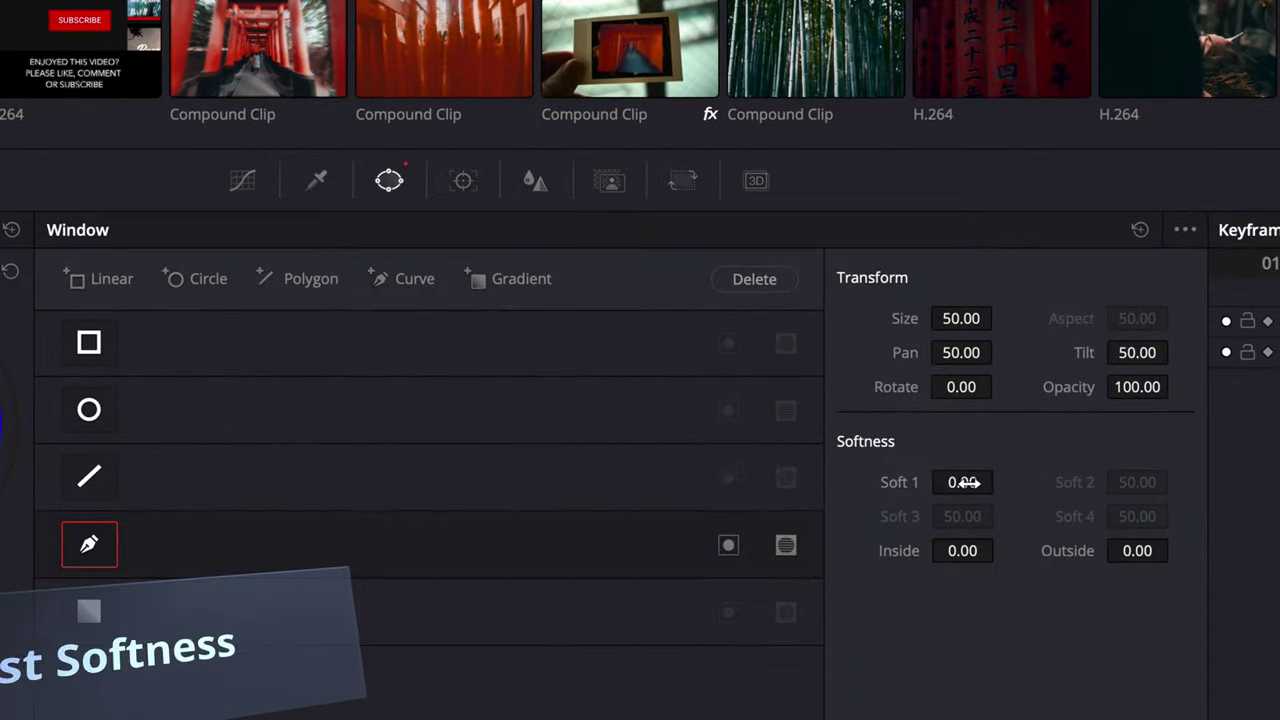
Step: With Highlight on, raise the window's Soft 1 to 2.38 and soften its Outside edge
{"action": "left_click_drag", "start_coordinate": [963, 482], "coordinate": [1030, 480]}
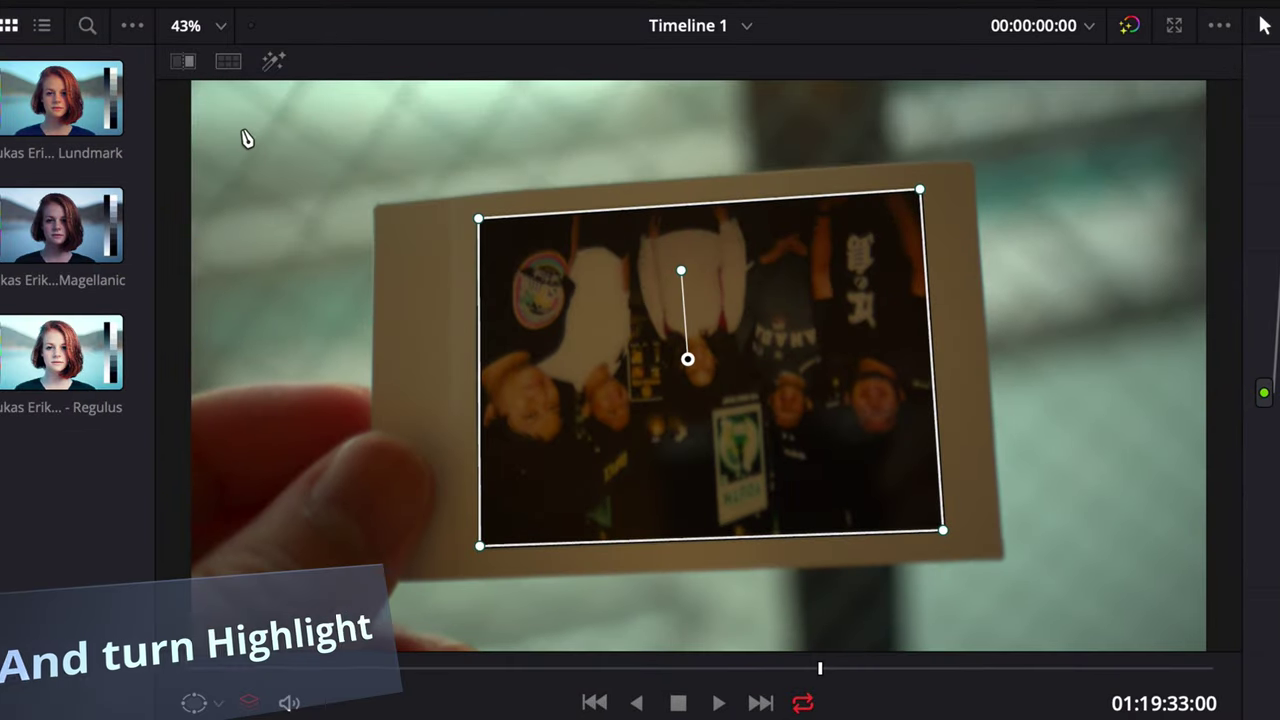
{"action": "key", "text": "shift+h"}
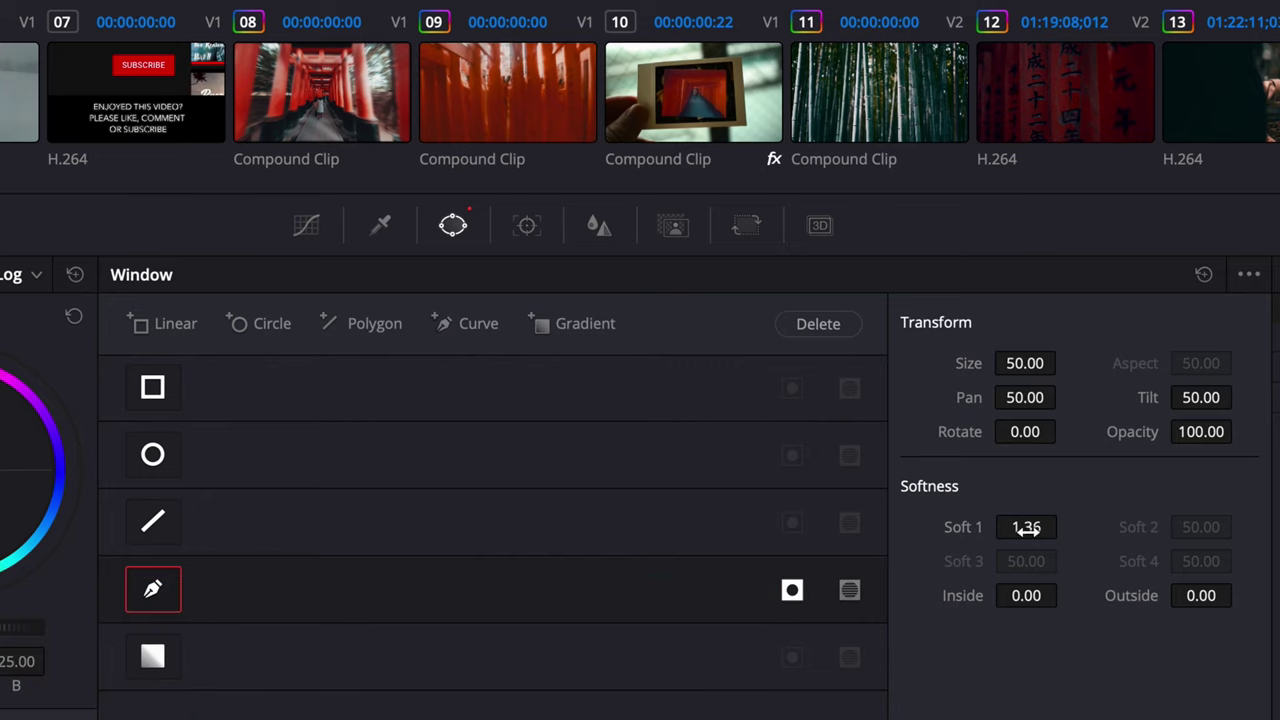
{"action": "left_click_drag", "start_coordinate": [1026, 528], "coordinate": [1078, 538]}
{"action": "left_click_drag", "start_coordinate": [1197, 596], "coordinate": [1279, 598]}
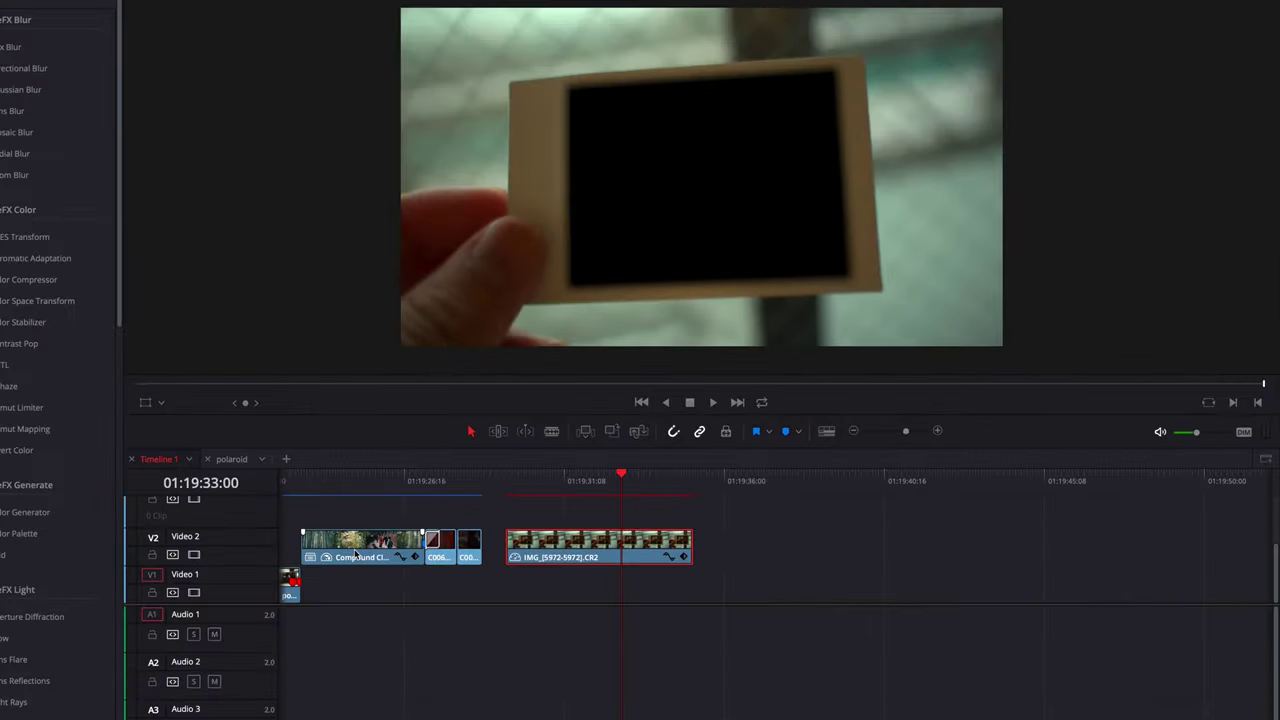
Step: Place a compound clip on Video 1 beneath the polaroid so footage shows through the photo
{"action": "left_click_drag", "start_coordinate": [355, 555], "coordinate": [542, 595]}
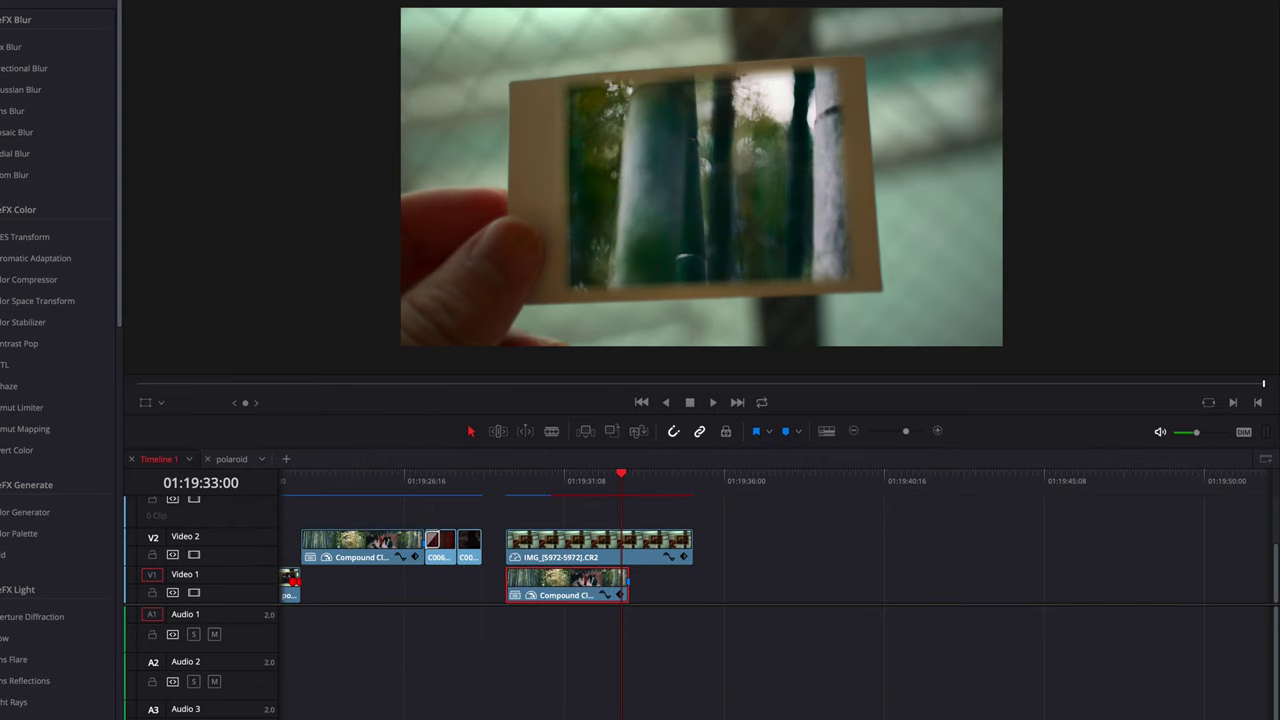
{"action": "scroll", "coordinate": [760, 560], "scroll_direction": "right", "scroll_amount": 5}
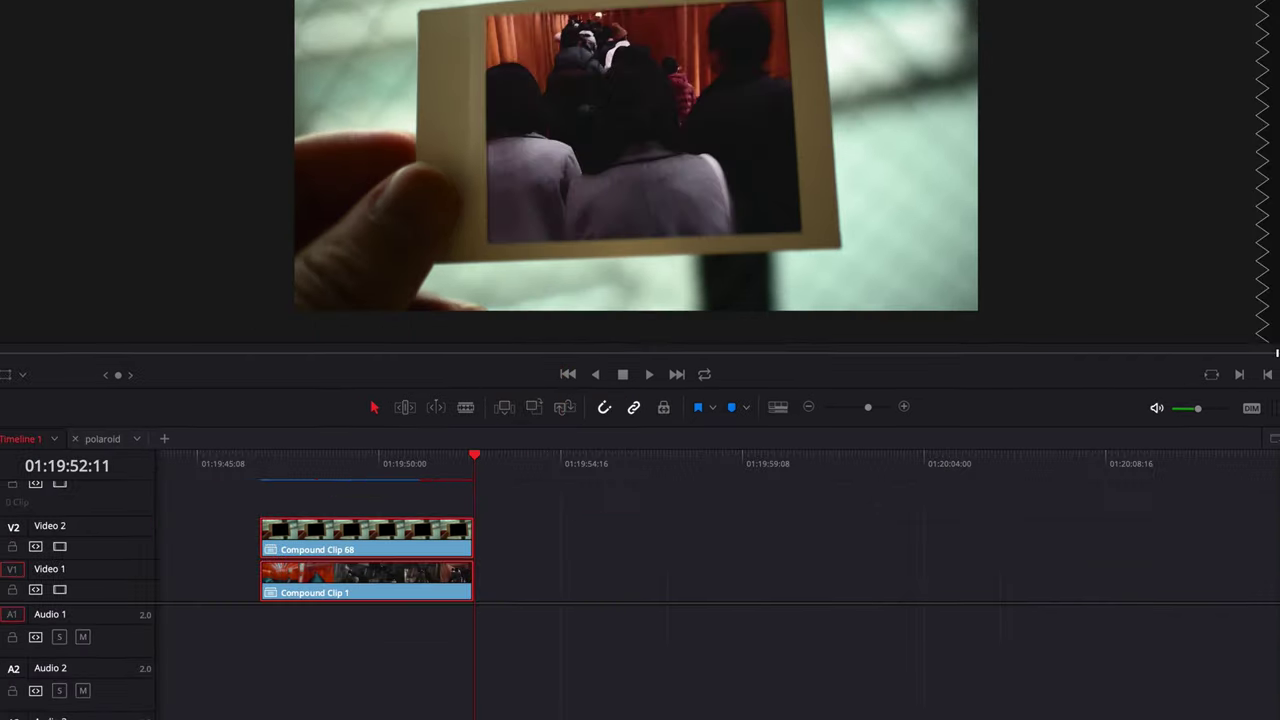
Step: Select both stacked clips and start New Compound Clip, selecting the proposed name Compound Clip 2
{"action": "scroll", "coordinate": [640, 560], "scroll_direction": "right", "scroll_amount": 3}
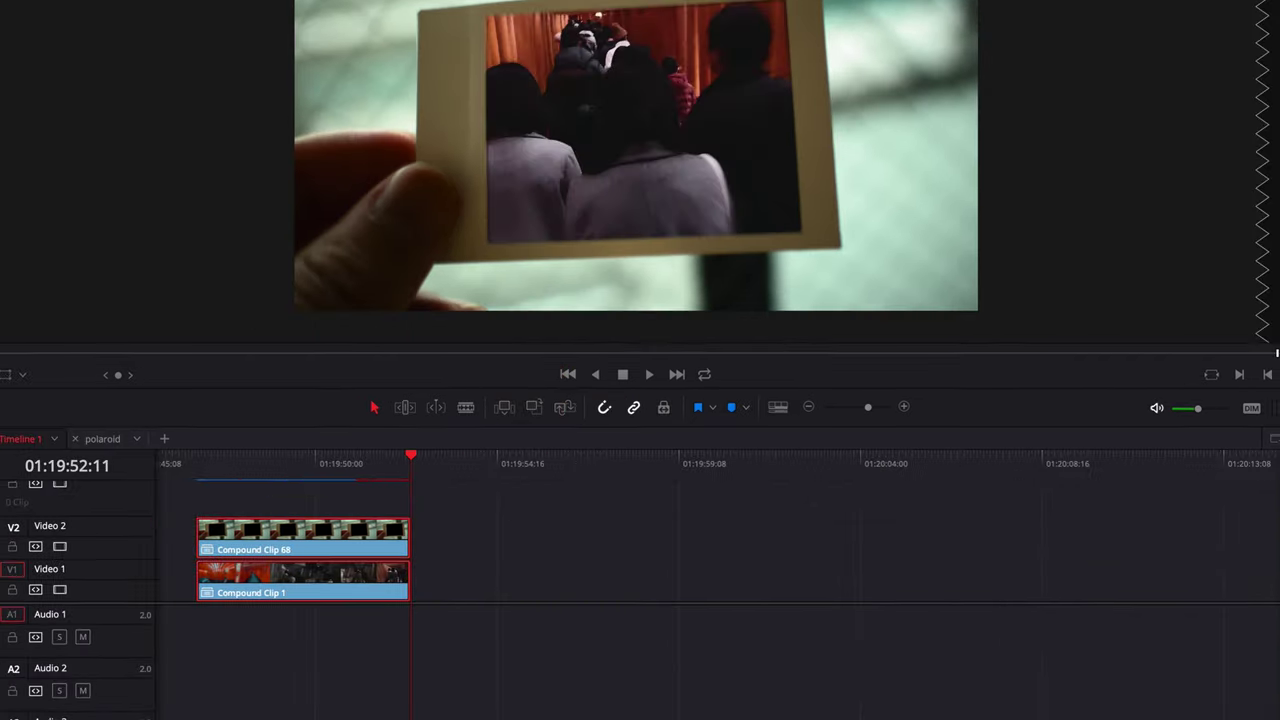
{"action": "left_click", "coordinate": [505, 525]}
{"action": "scroll", "coordinate": [506, 586], "scroll_direction": "down", "scroll_amount": 2}
{"action": "scroll", "coordinate": [303, 547], "scroll_direction": "up", "scroll_amount": 2}
{"action": "left_click_drag", "start_coordinate": [597, 600], "coordinate": [249, 534]}
{"action": "right_click", "coordinate": [240, 597]}
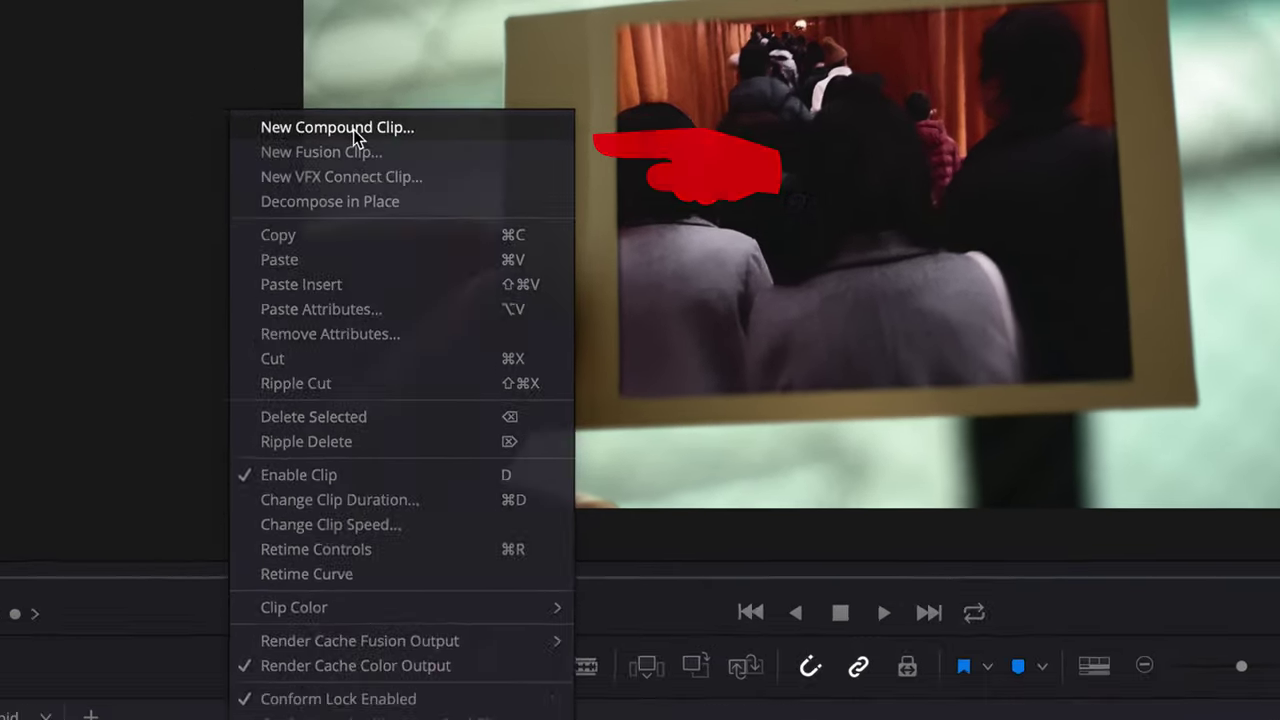
{"action": "left_click", "coordinate": [353, 129]}
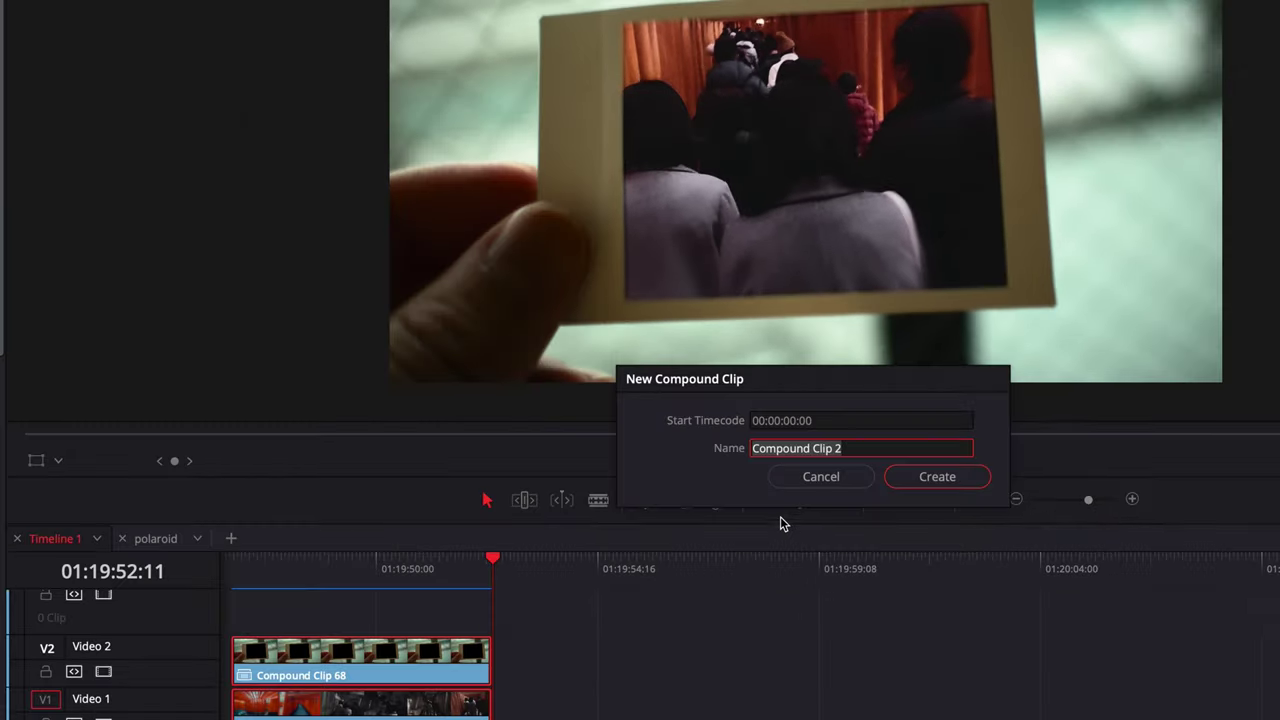
{"action": "triple_click", "coordinate": [880, 448]}
Step: Create Compound Clip 2, mark the polaroid clip, and park one frame before the bamboo cut
{"action": "left_click", "coordinate": [810, 487]}
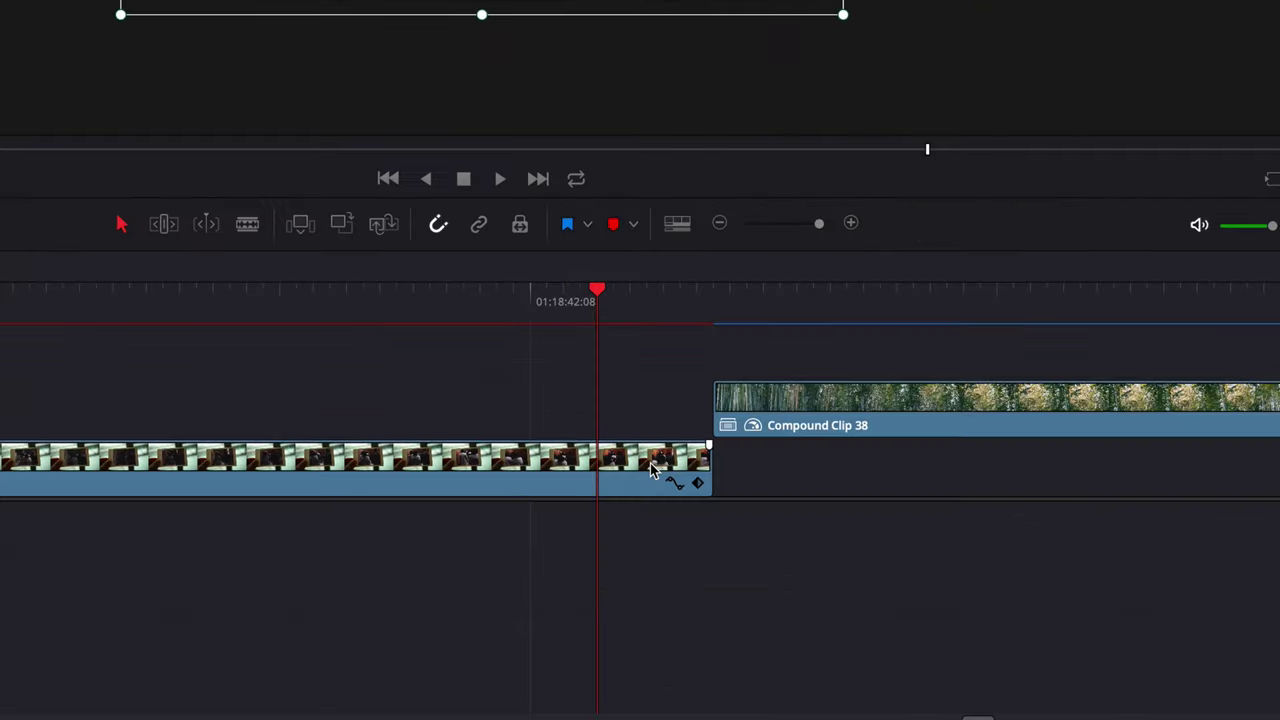
{"action": "left_click", "coordinate": [652, 466]}
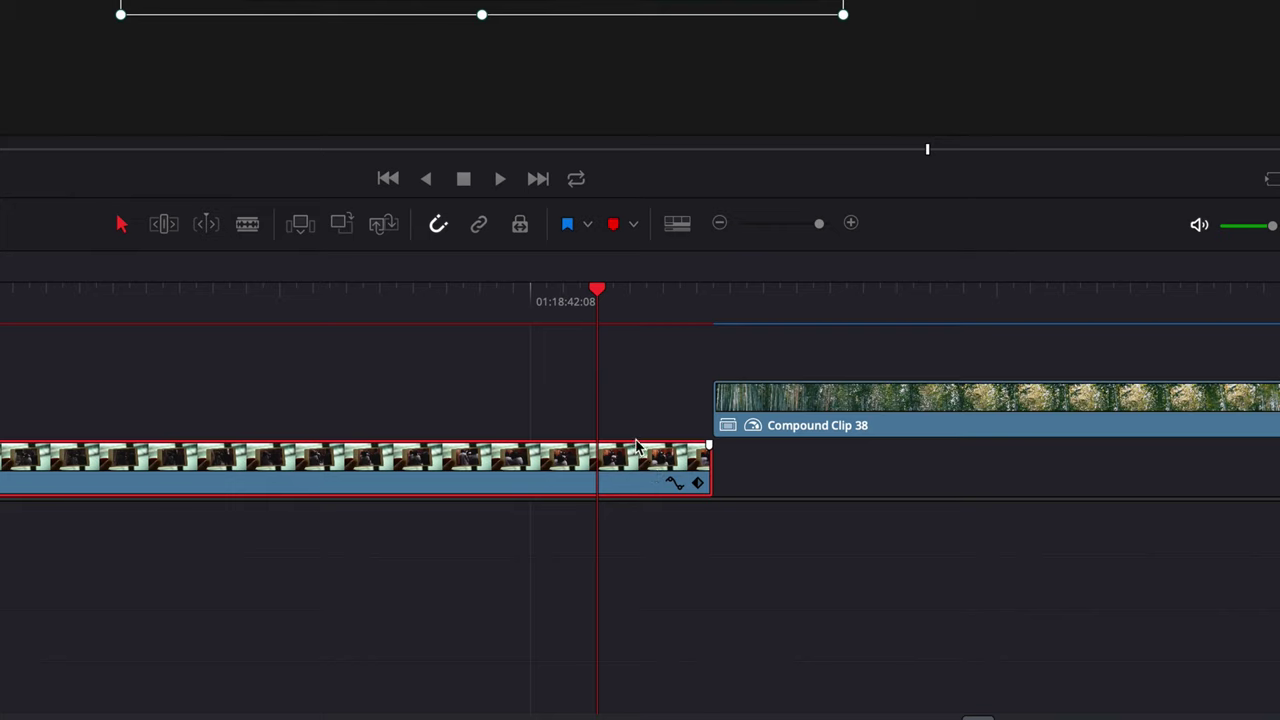
{"action": "left_click", "coordinate": [614, 224]}
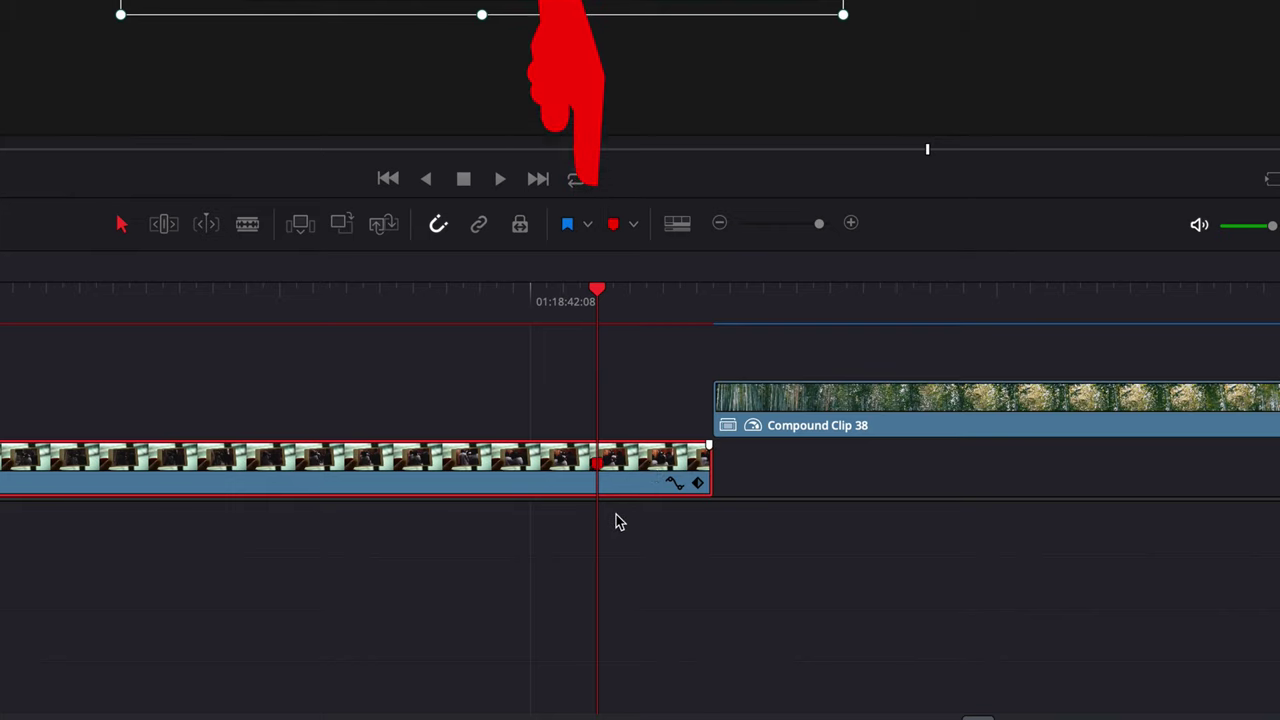
{"action": "key", "text": "space"}
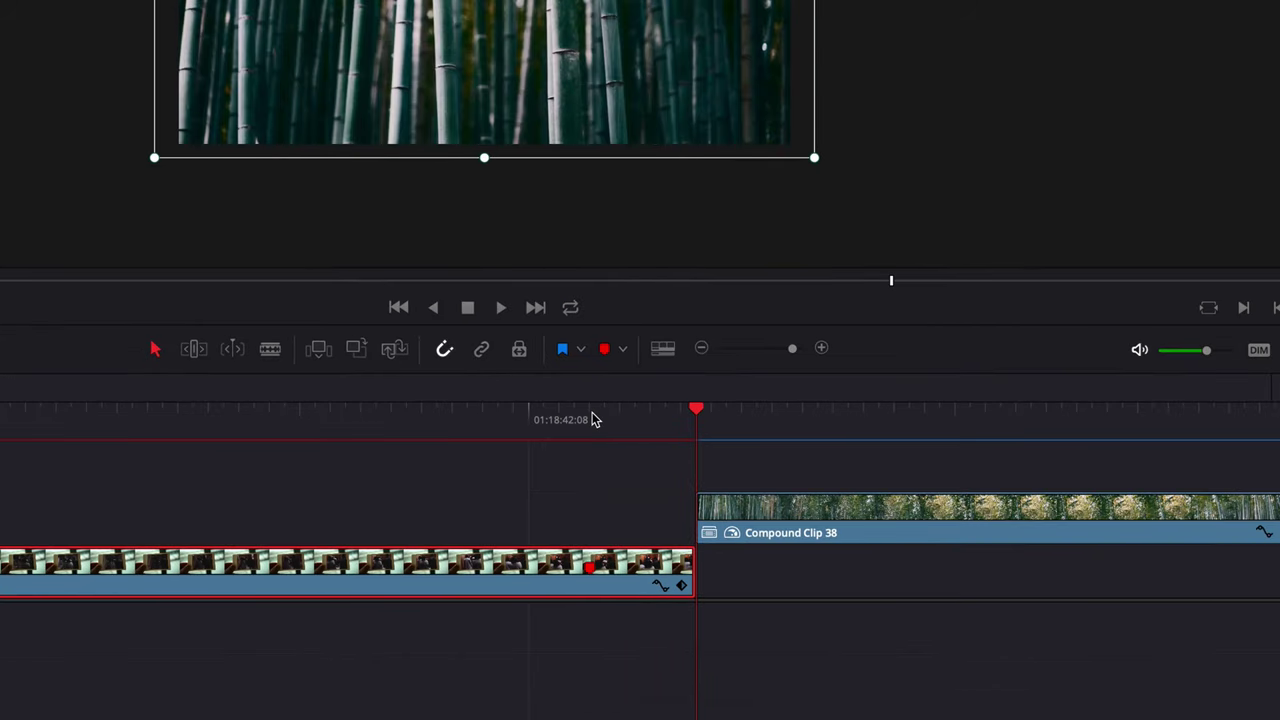
{"action": "key", "text": "Left"}
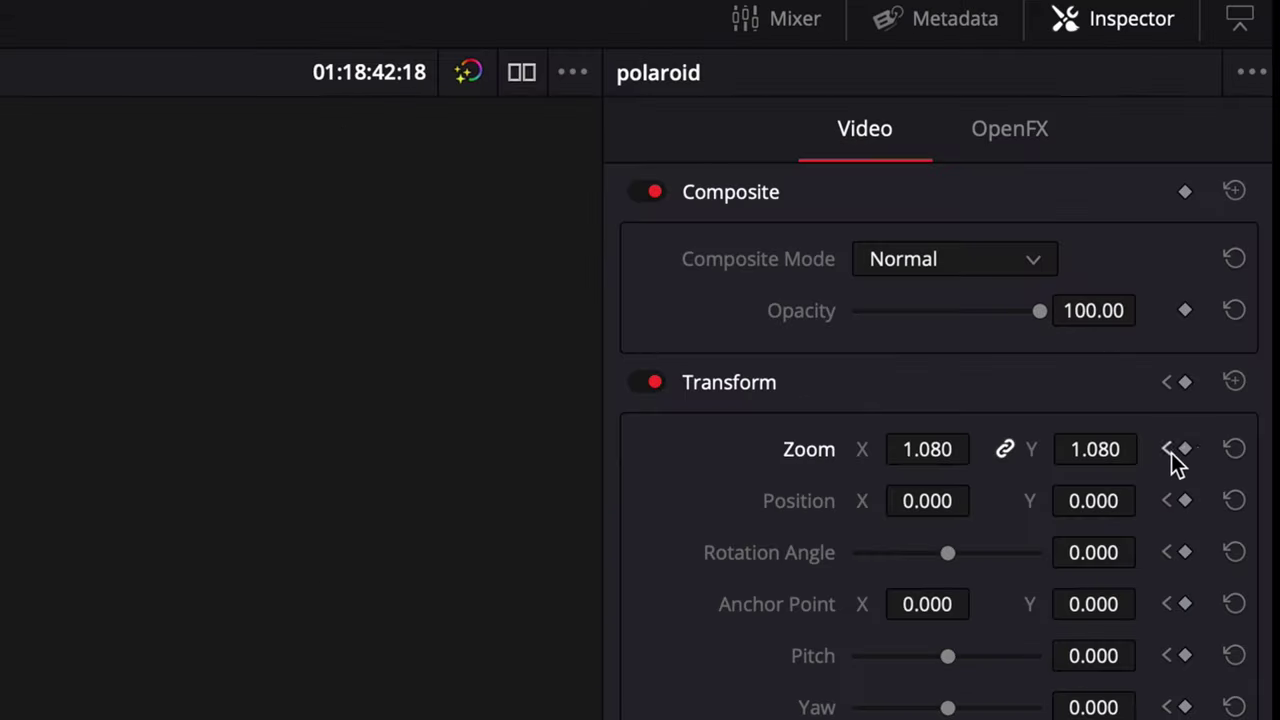
Step: Add a Zoom keyframe at 1.080, then search the web for 'keyframing'
{"action": "left_click", "coordinate": [1185, 449]}
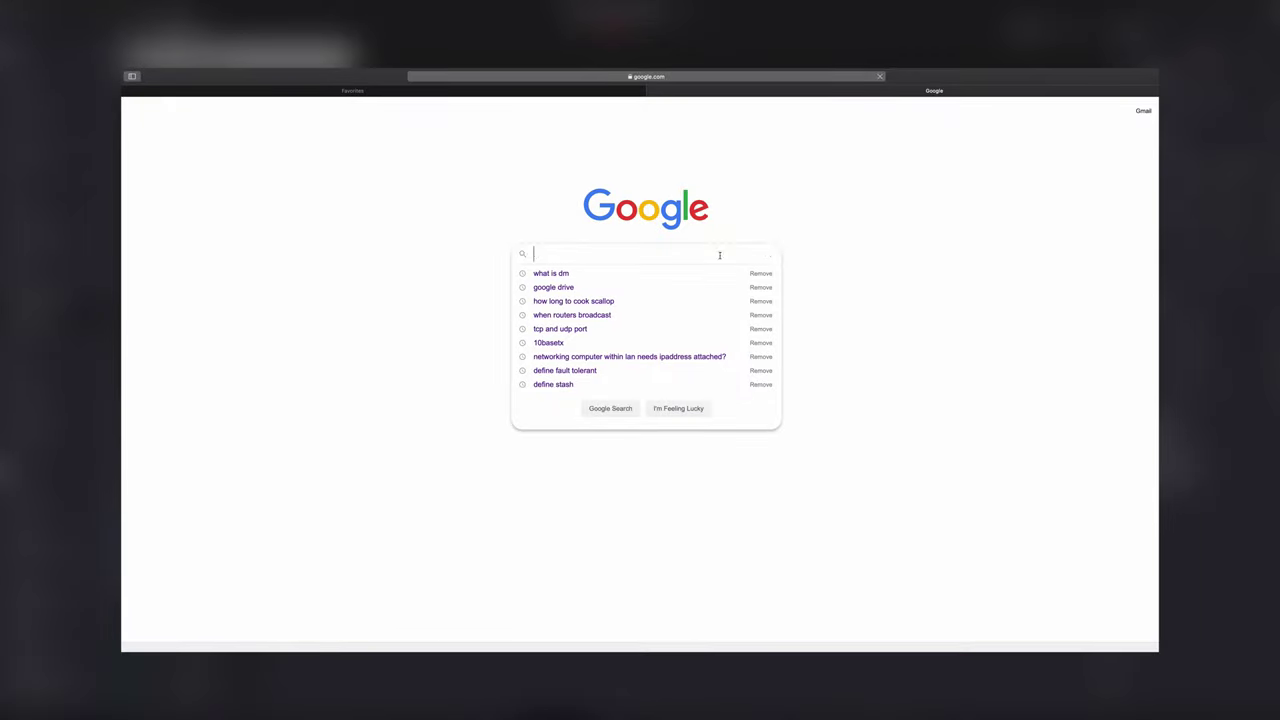
{"action": "type", "text": "keyframing"}
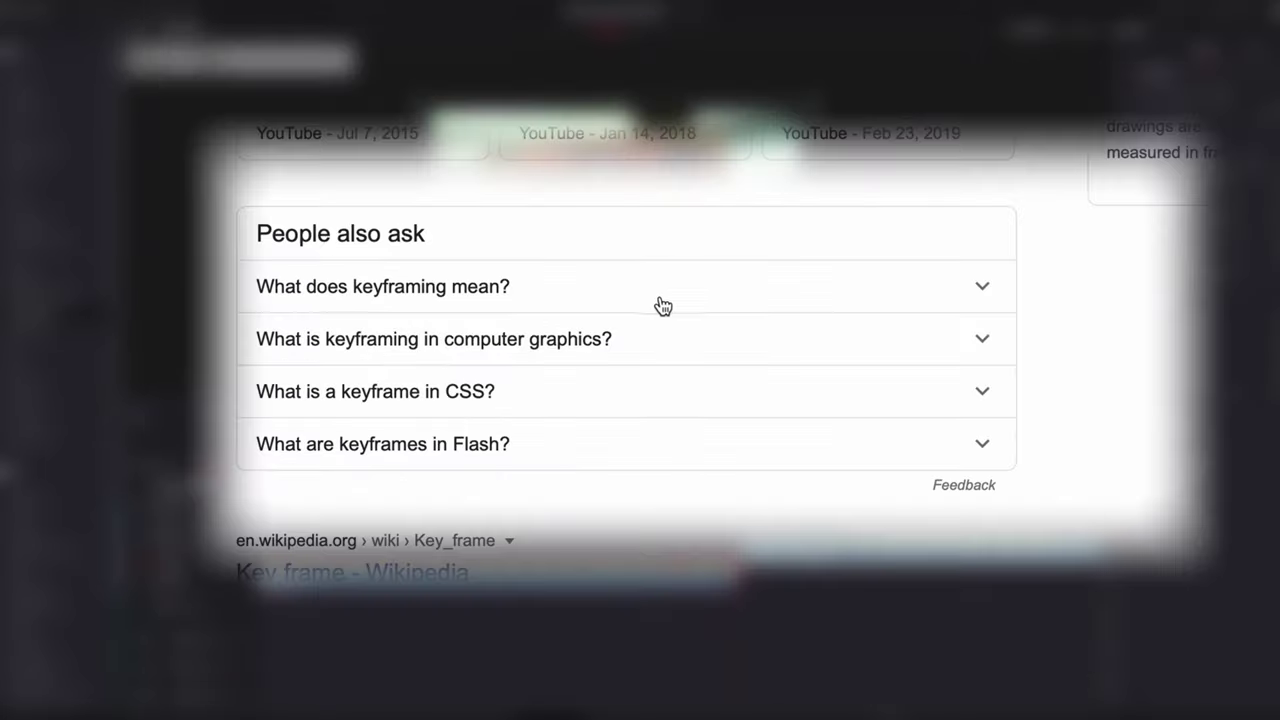
Step: Expand the 'What does keyframing mean?' answer in the Google results
{"action": "left_click", "coordinate": [311, 391]}
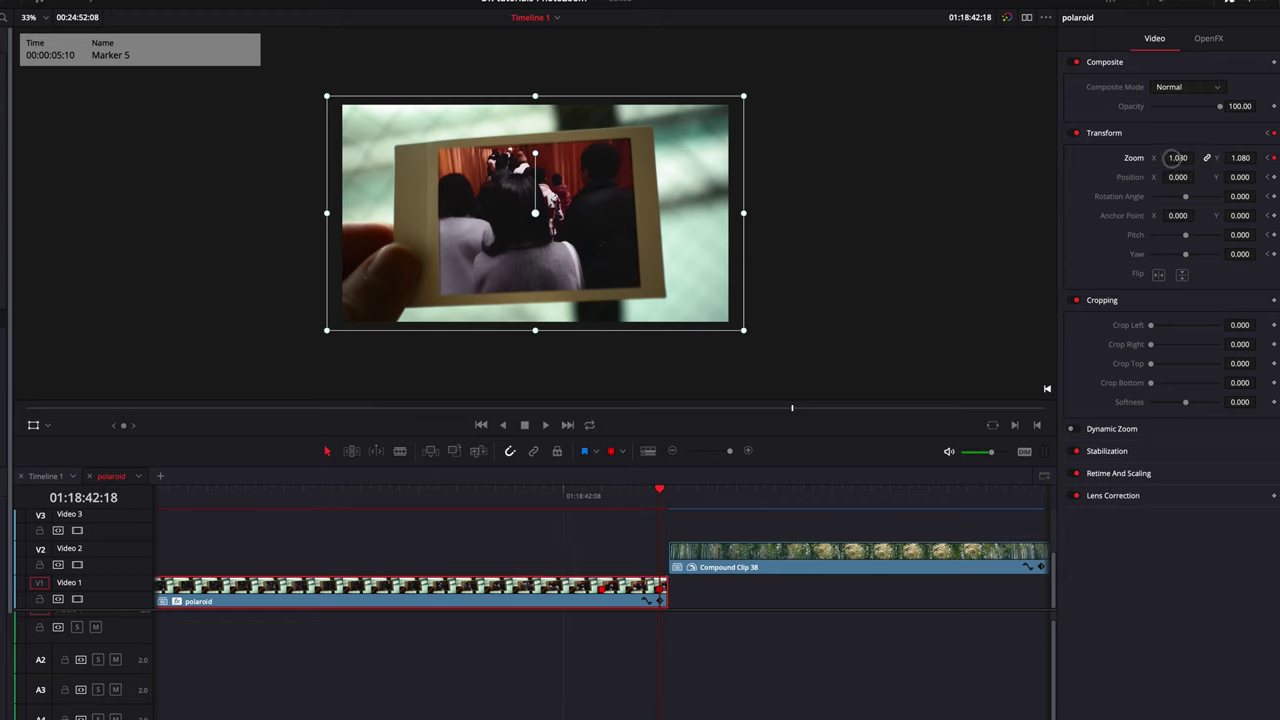
Step: Set Zoom to 2.360 at the clip end, then play the zoom back from earlier
{"action": "left_click_drag", "start_coordinate": [1176, 157], "coordinate": [1248, 160]}
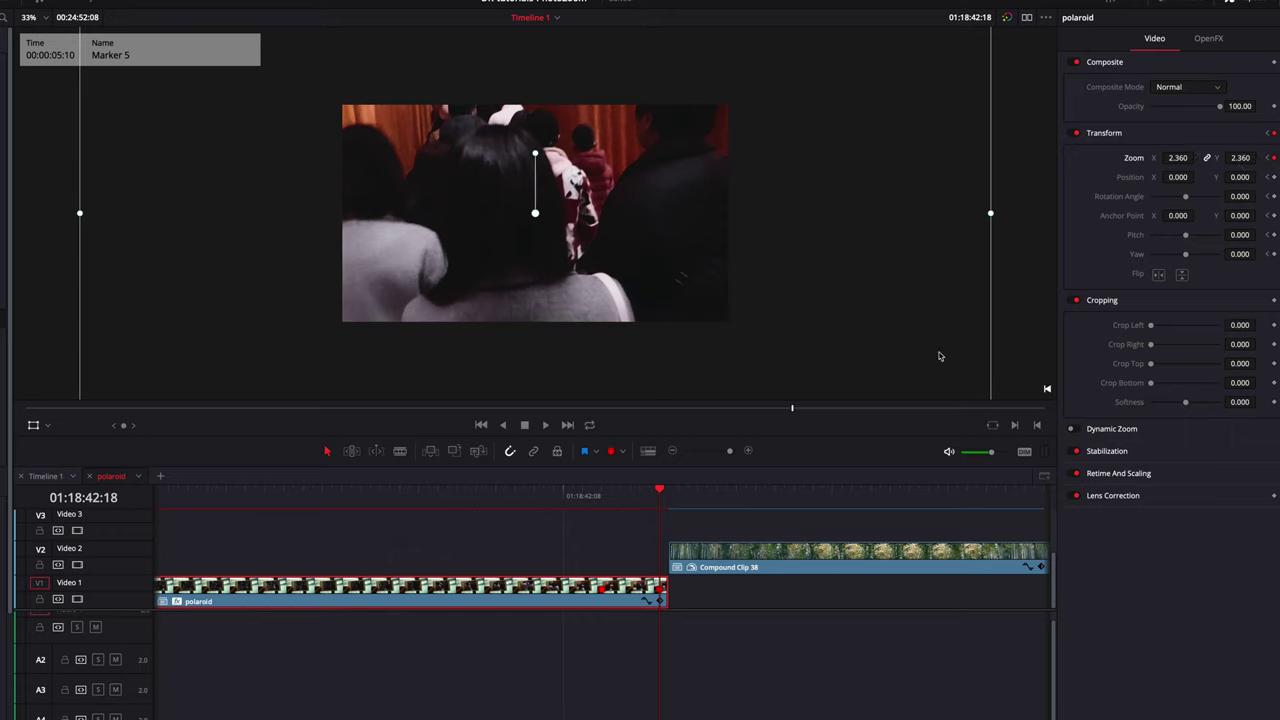
{"action": "left_click", "coordinate": [564, 495]}
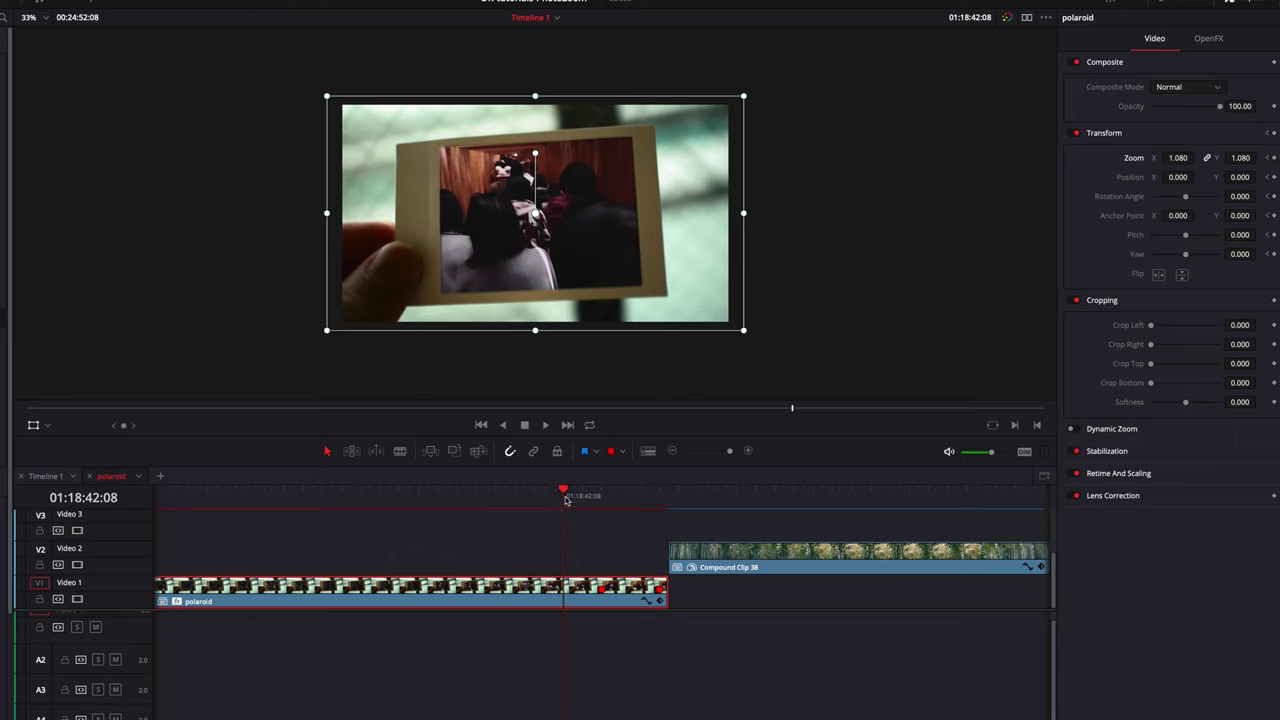
{"action": "left_click", "coordinate": [541, 495]}
{"action": "left_click", "coordinate": [447, 495]}
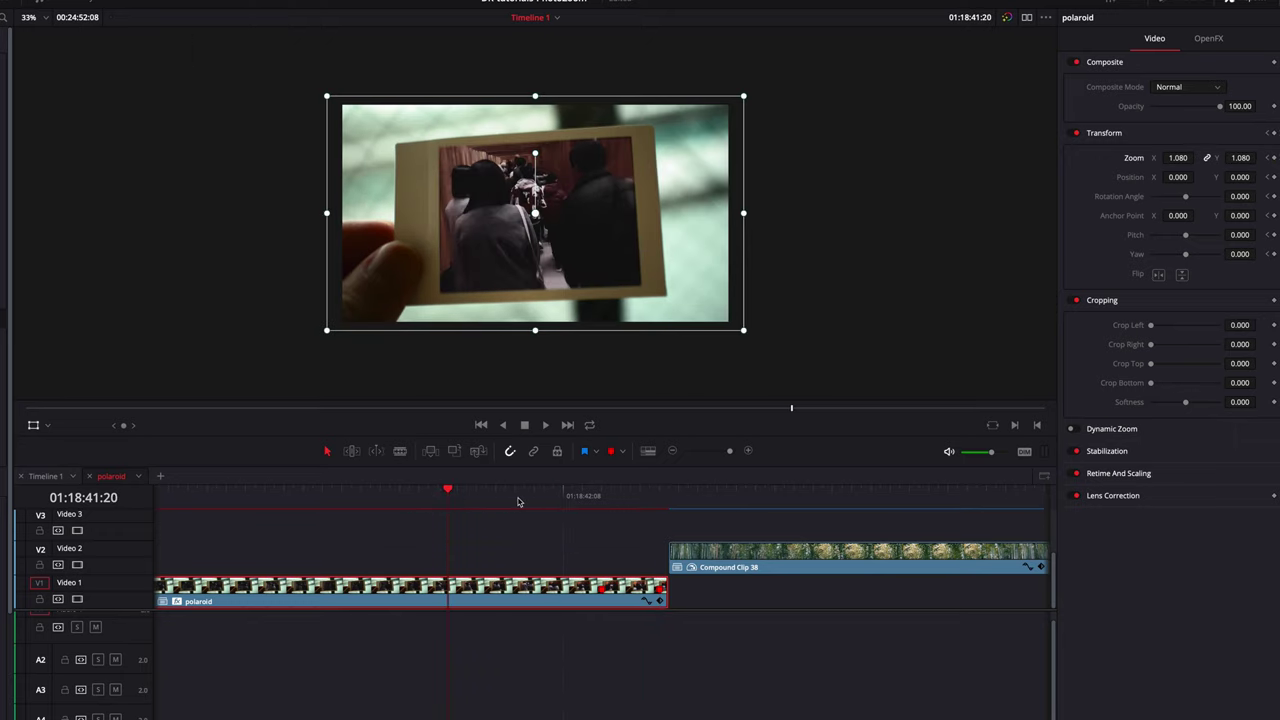
{"action": "key", "text": "space"}
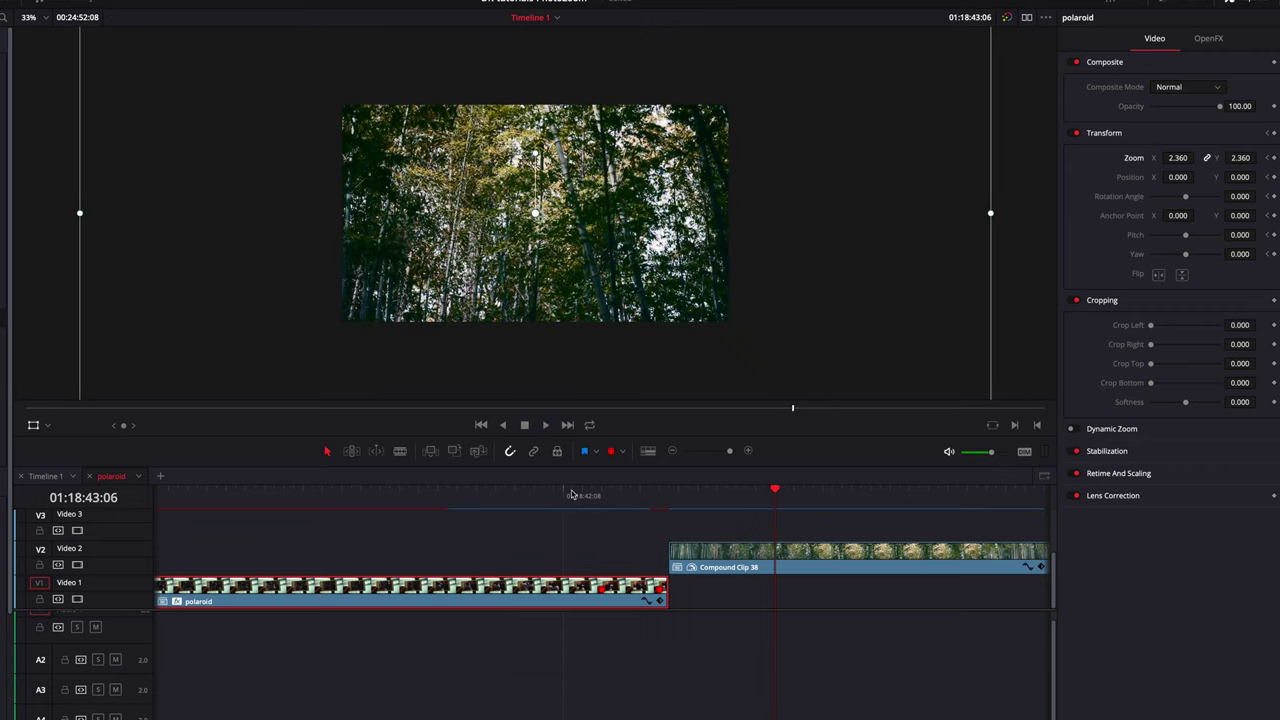
{"action": "left_click", "coordinate": [485, 496]}
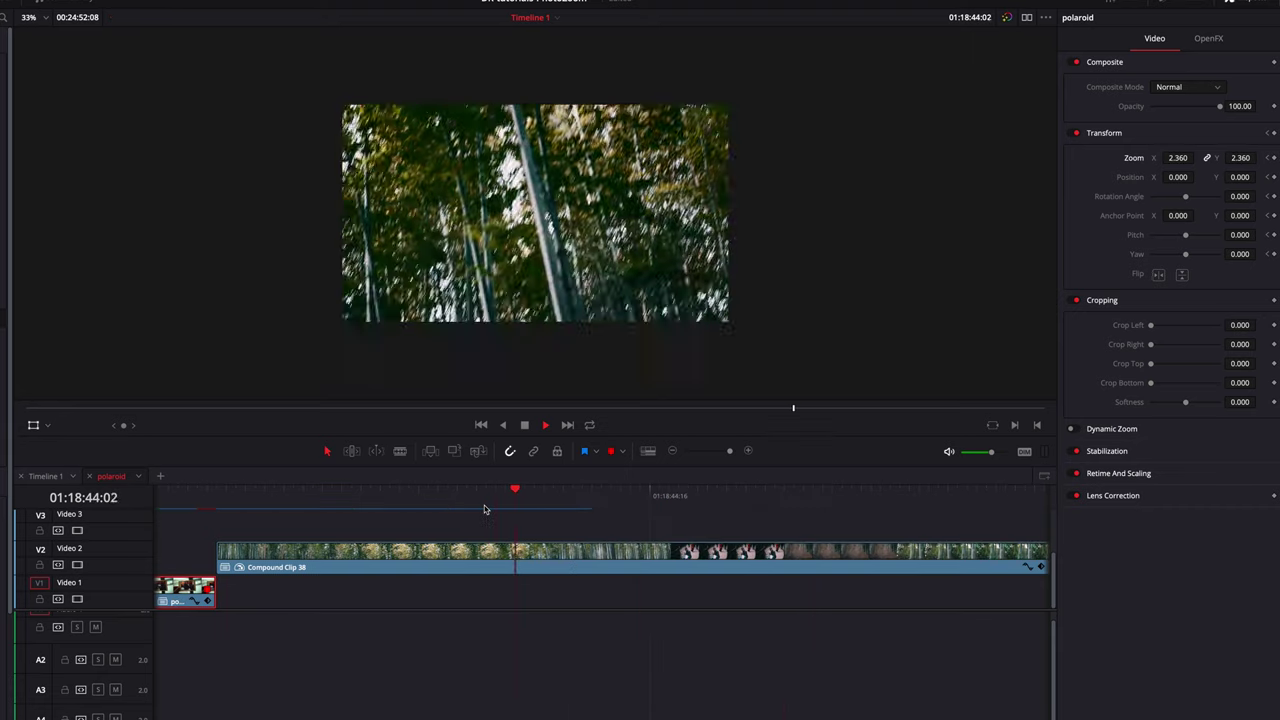
{"action": "key", "text": "space"}
{"action": "left_click", "coordinate": [673, 451]}
{"action": "left_click", "coordinate": [673, 451]}
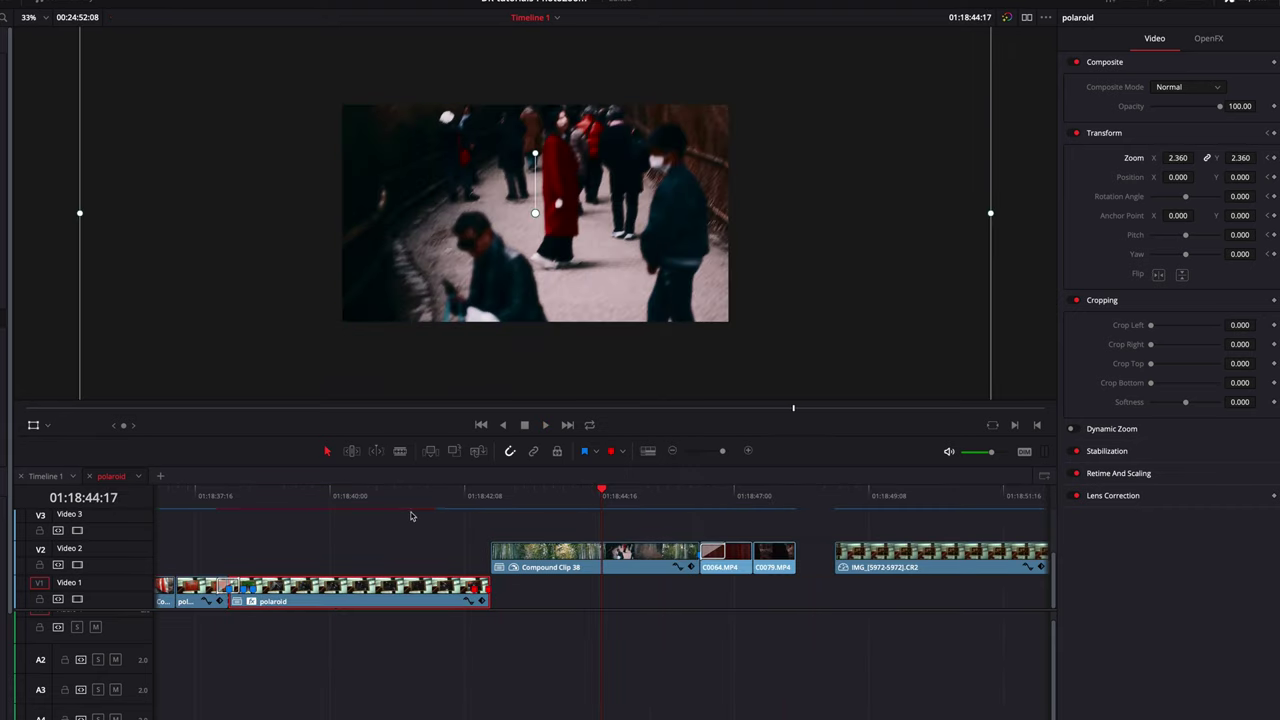
{"action": "left_click_drag", "start_coordinate": [403, 502], "coordinate": [216, 500]}
{"action": "key", "text": "space"}
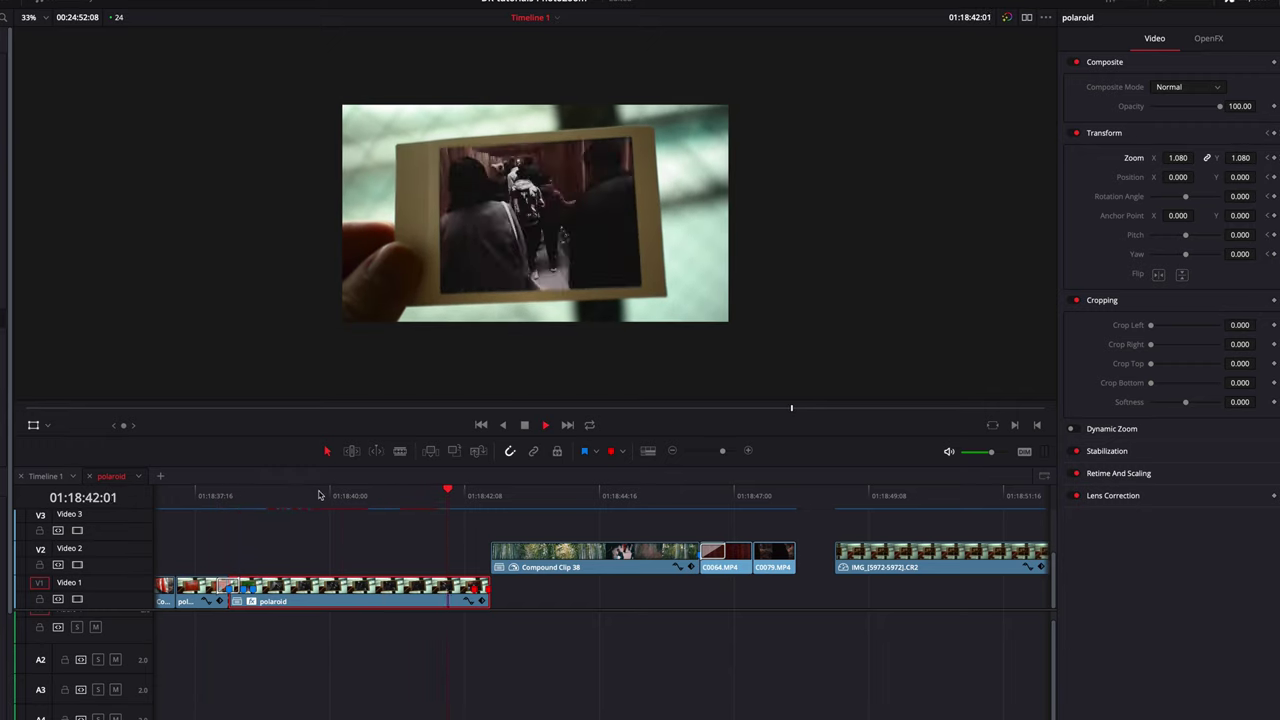
{"action": "left_click", "coordinate": [251, 496]}
{"action": "left_click", "coordinate": [355, 495]}
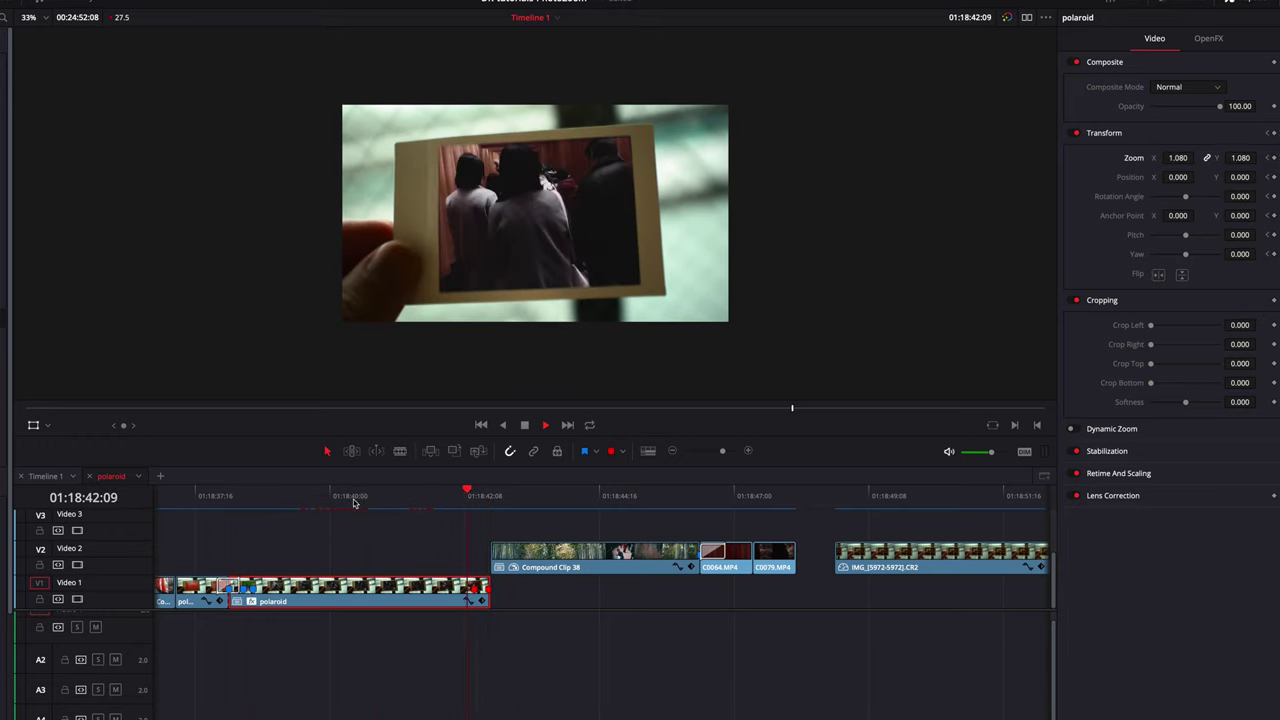
{"action": "left_click", "coordinate": [336, 496]}
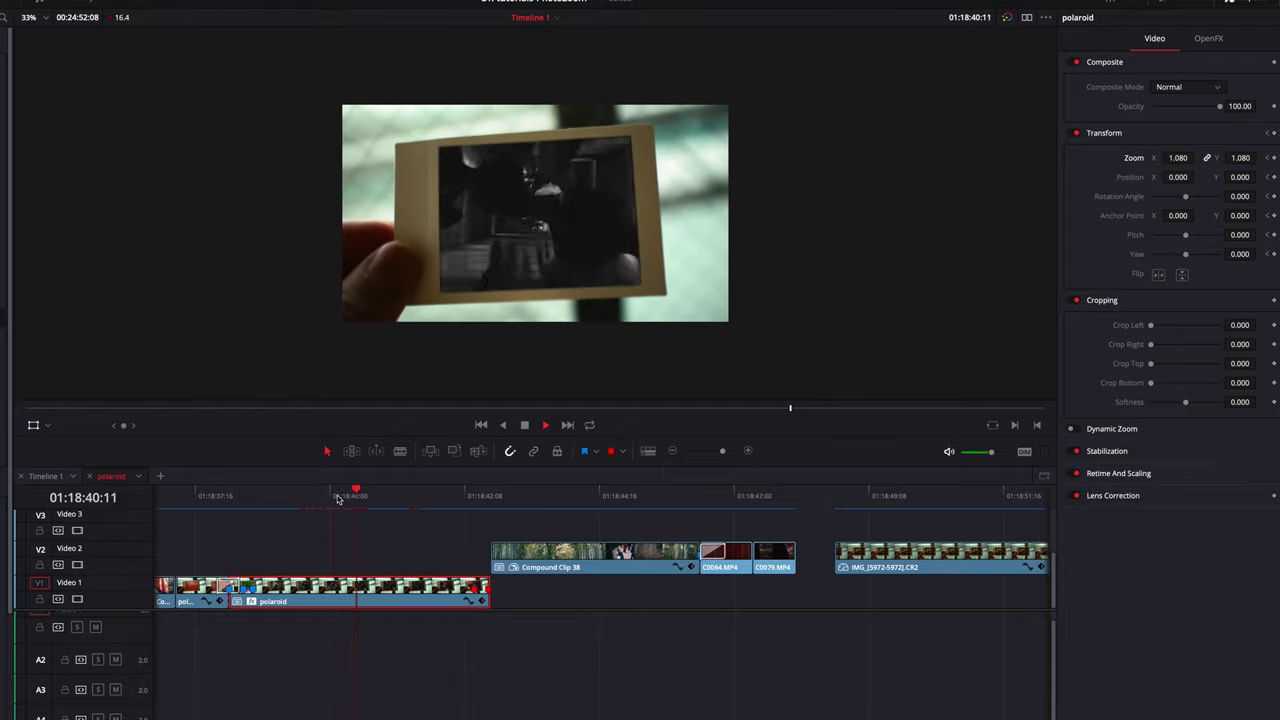